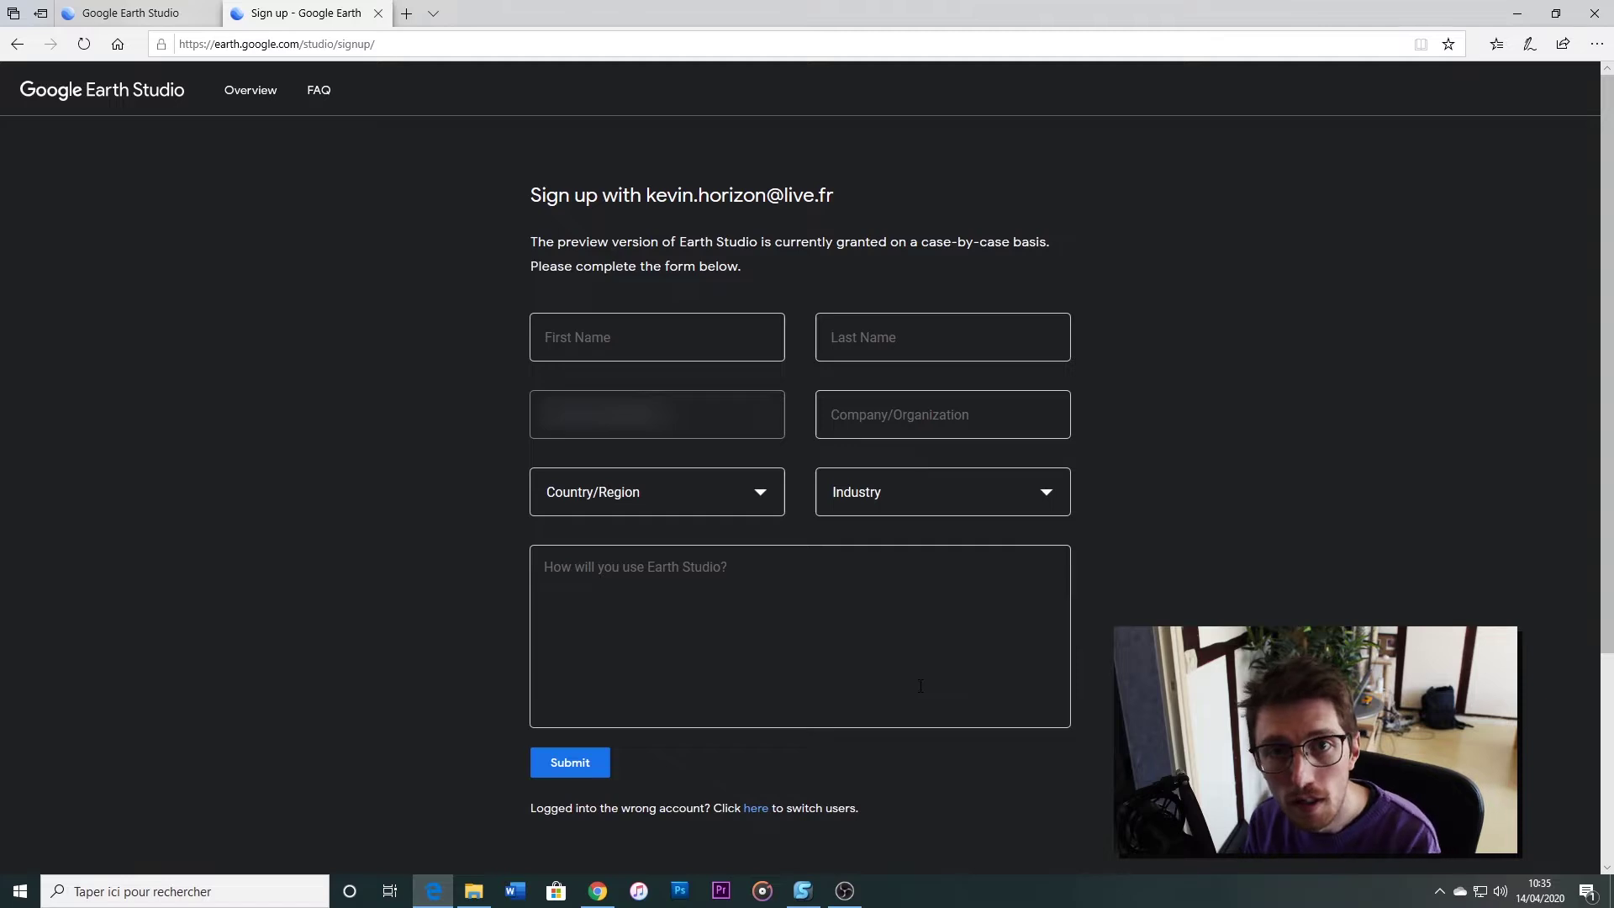
Enter the requester's first and last name in the access request form
left_click(662, 337)
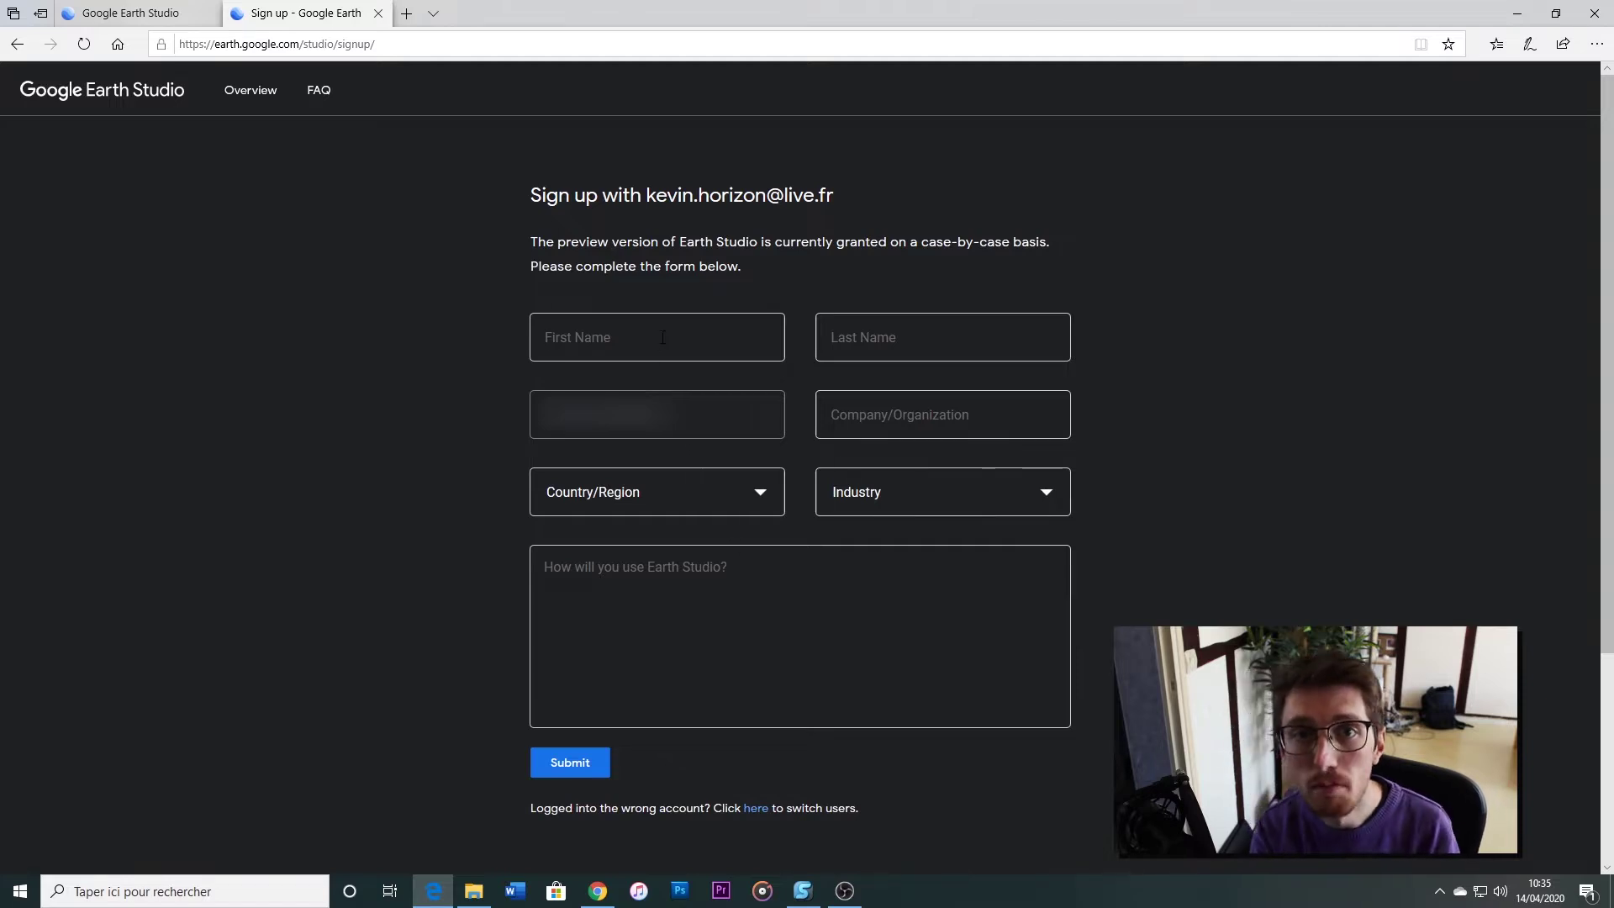
key("Tab")
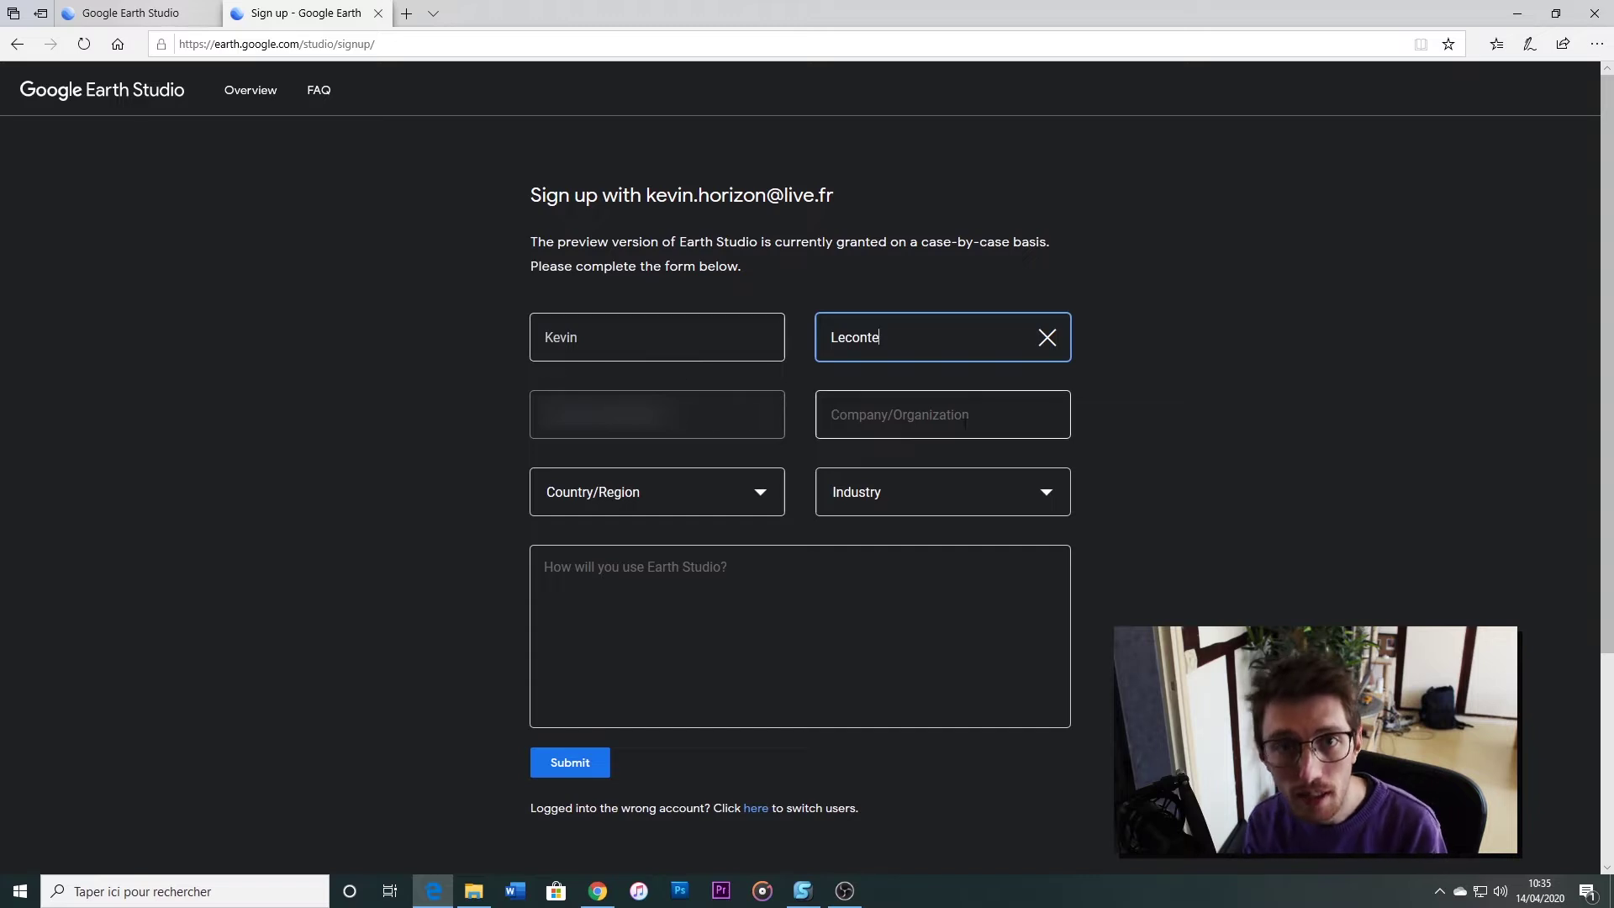
Choose France as Country/Region and YouTube Creator as Industry, then begin describing intended use
left_click(743, 503)
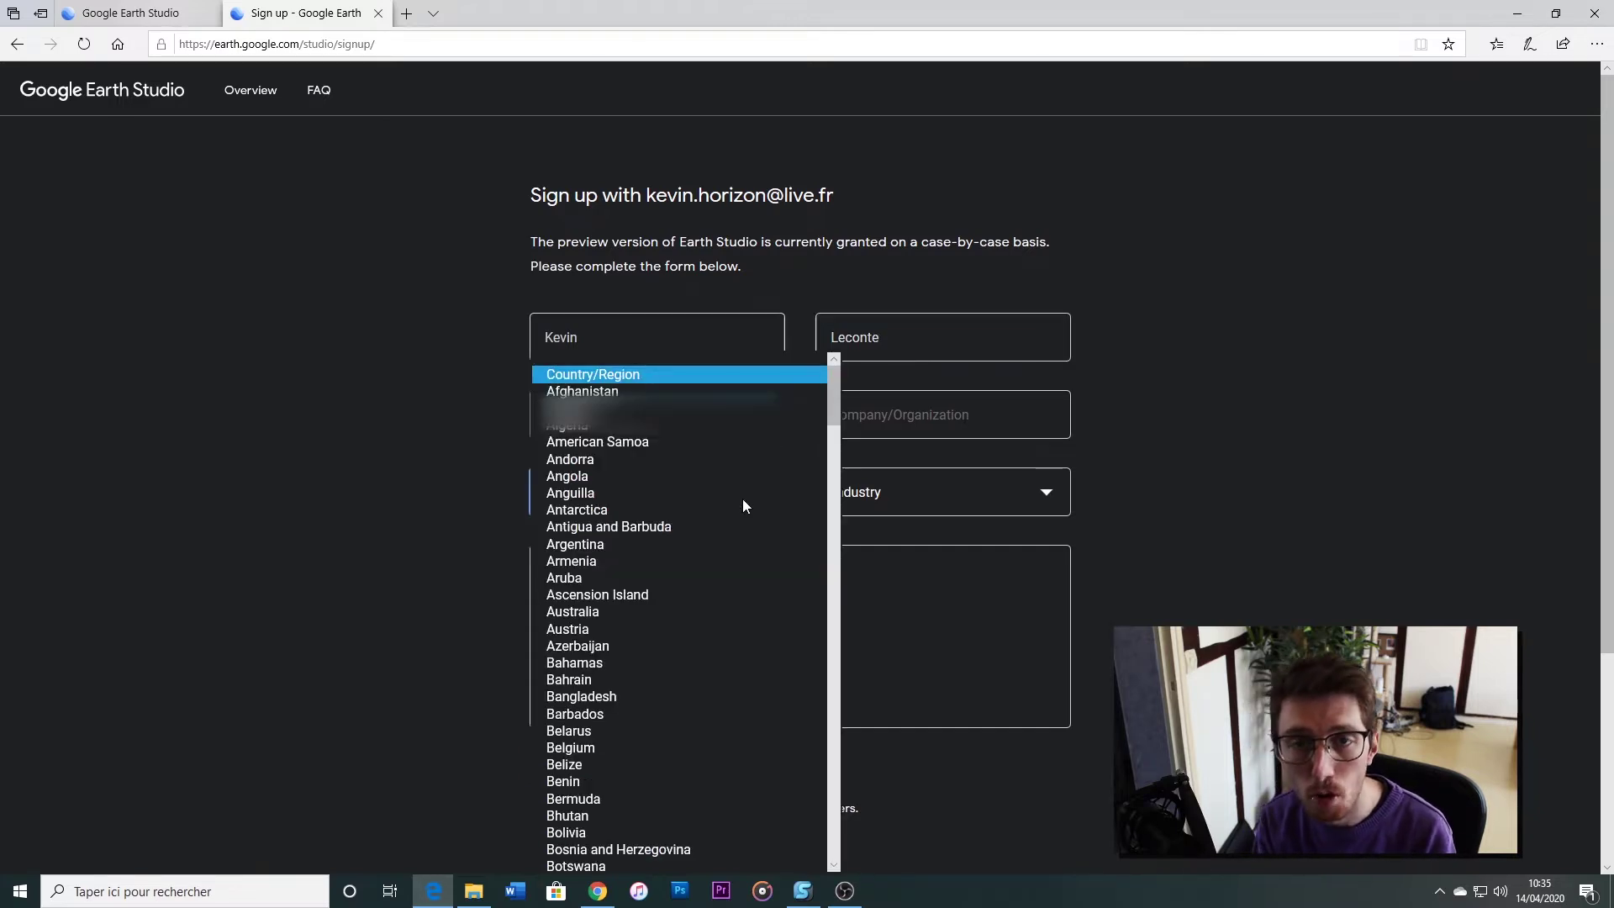
scroll(743, 505, "down", 10)
key("f")
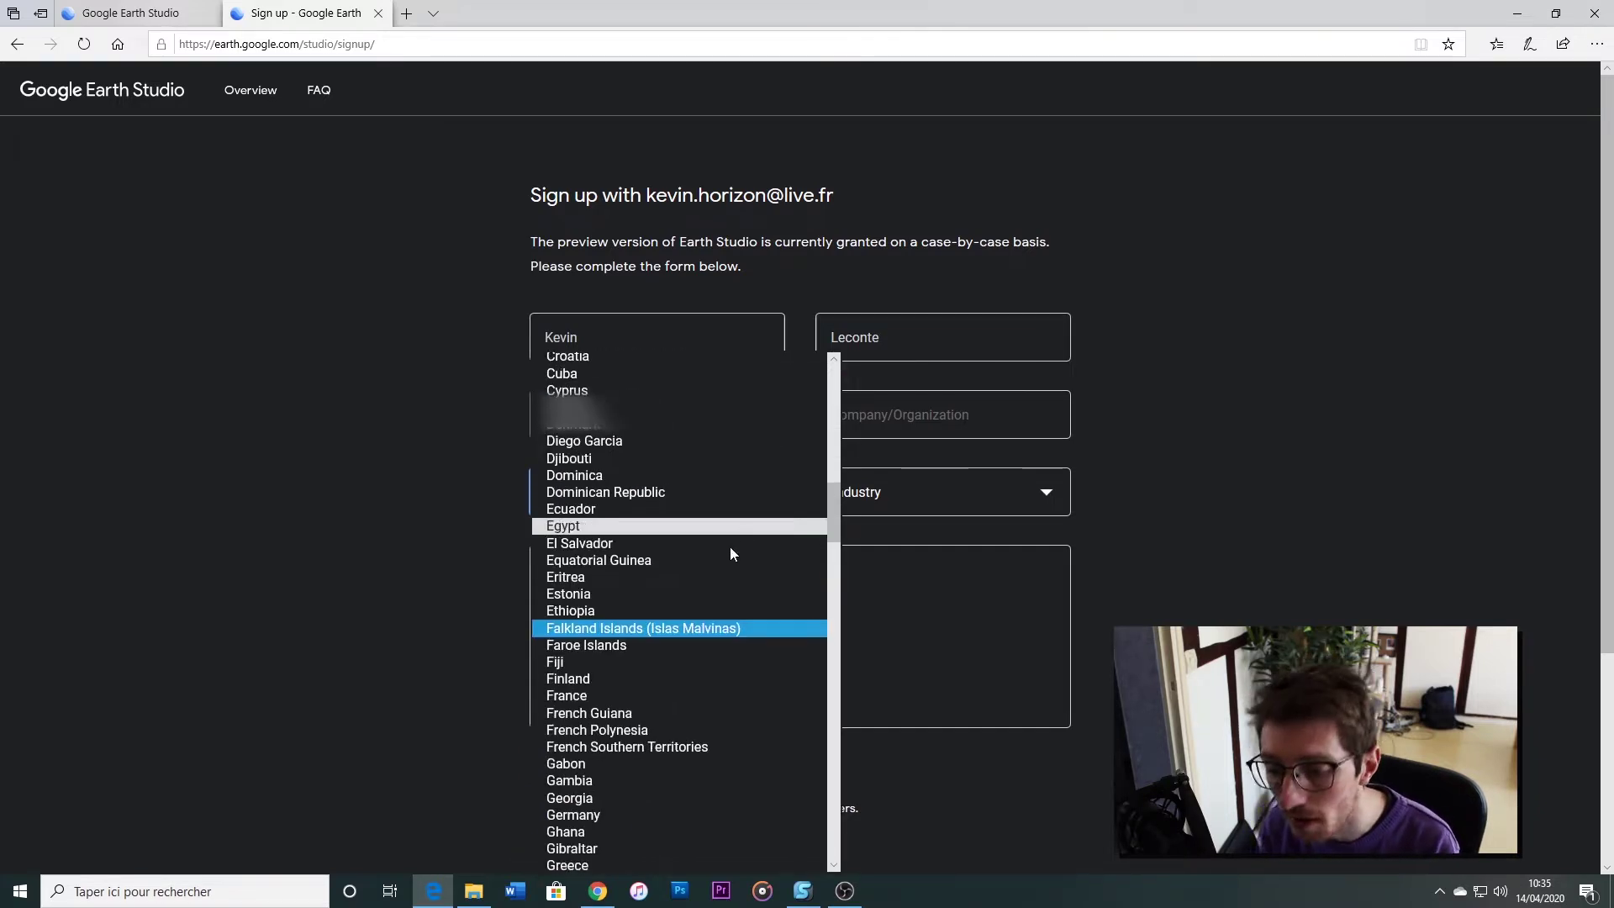
left_click(605, 698)
left_click(952, 491)
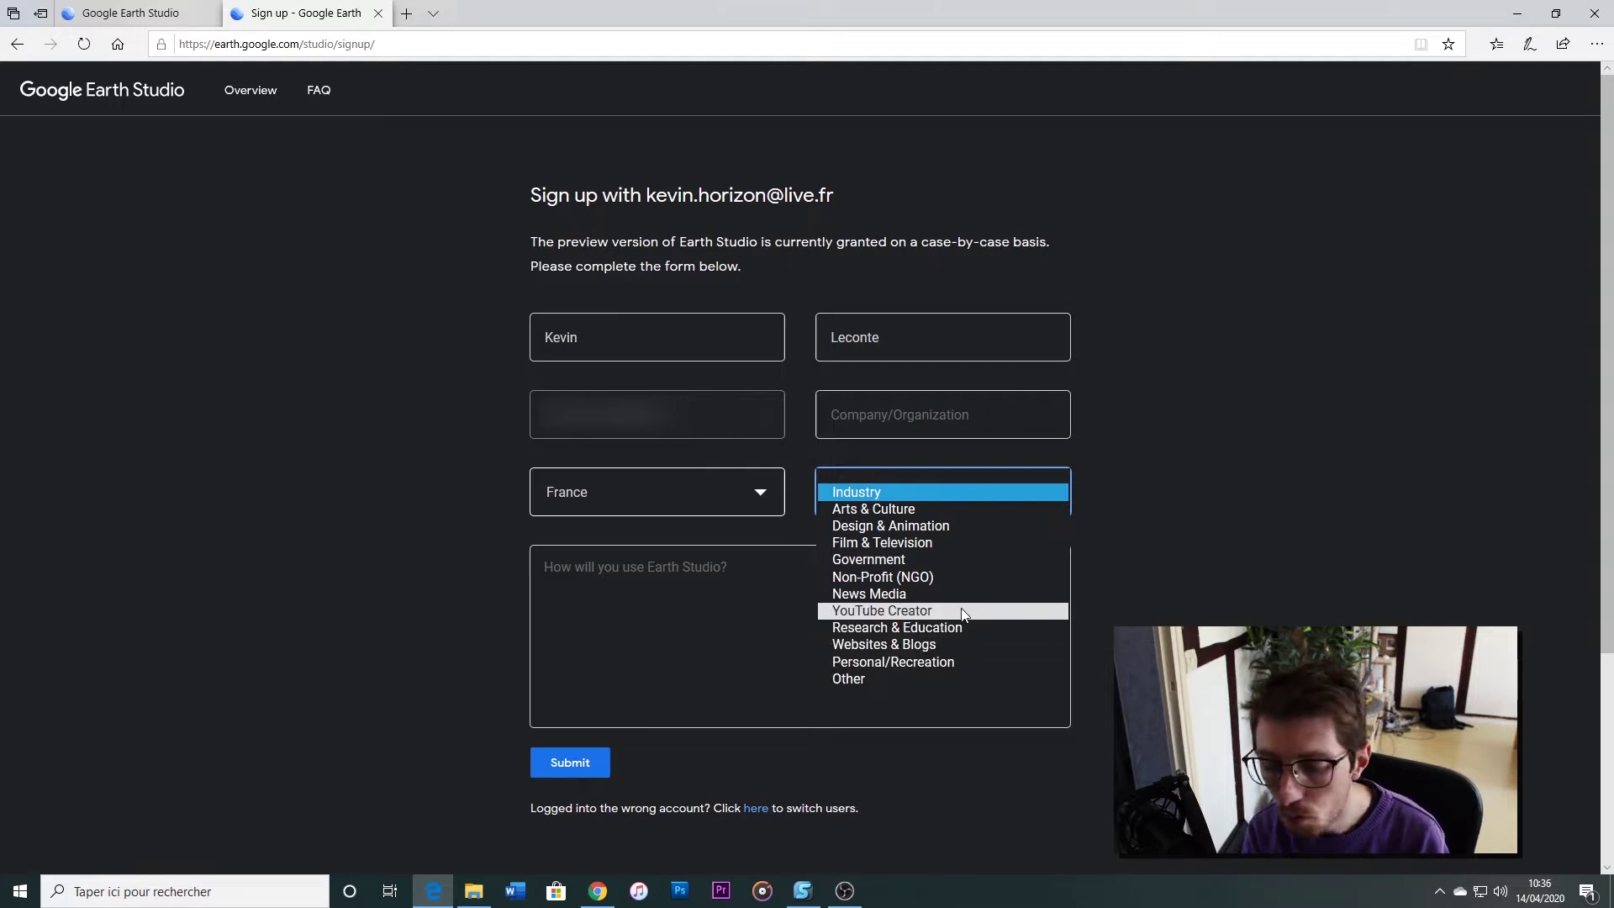
left_click(940, 612)
left_click(756, 599)
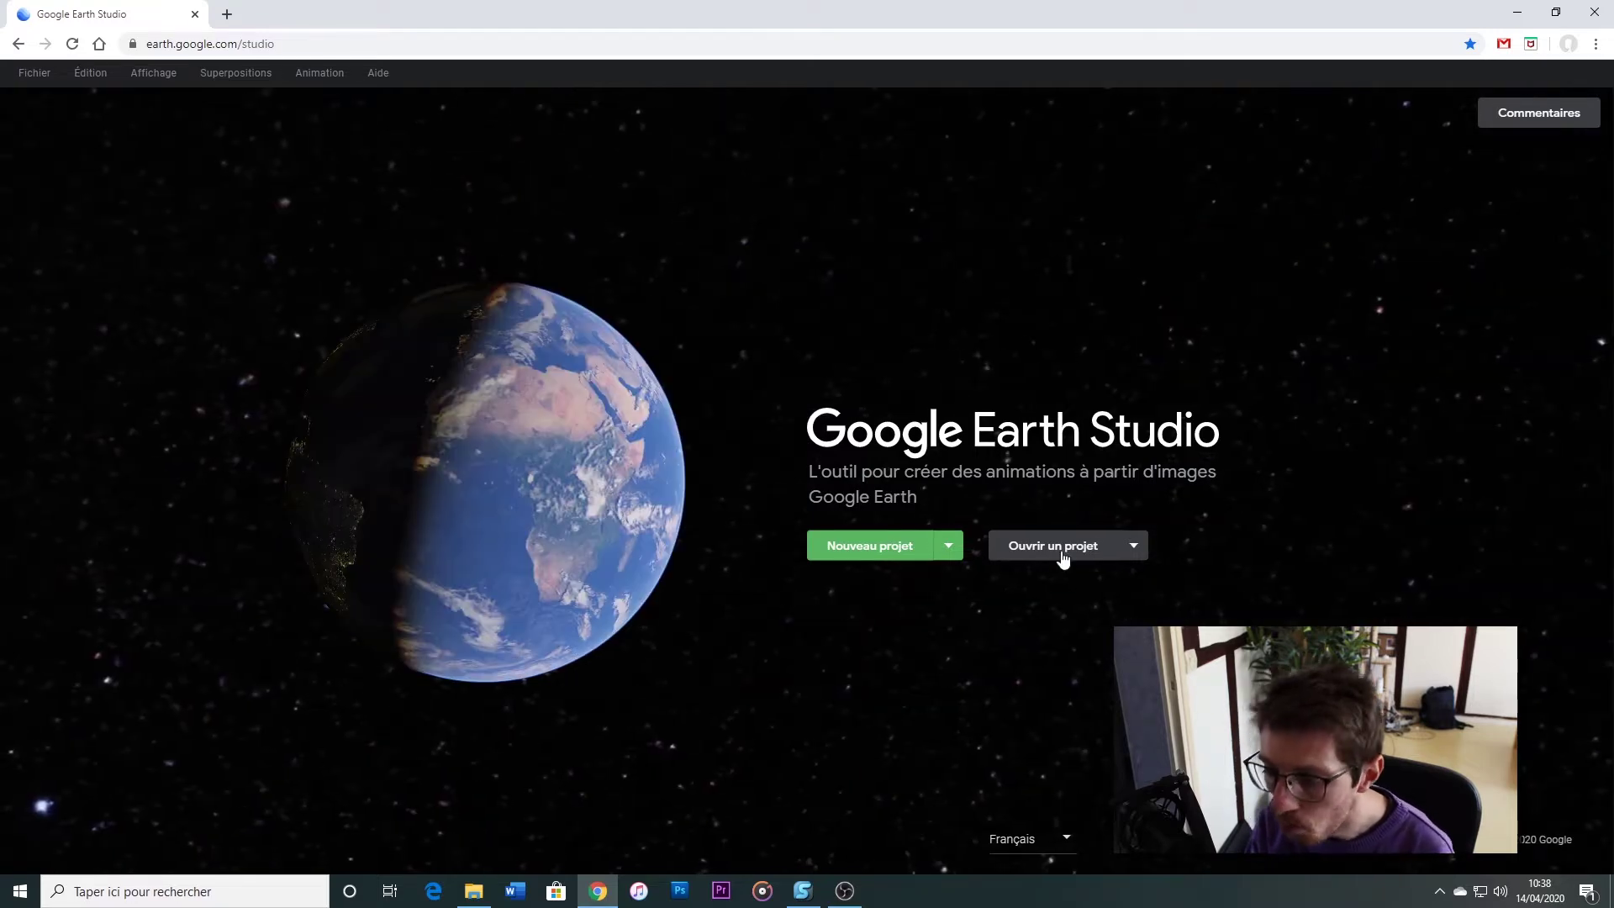
Start a Démarrage rapide project from the Nouveau projet dropdown
left_click(1134, 548)
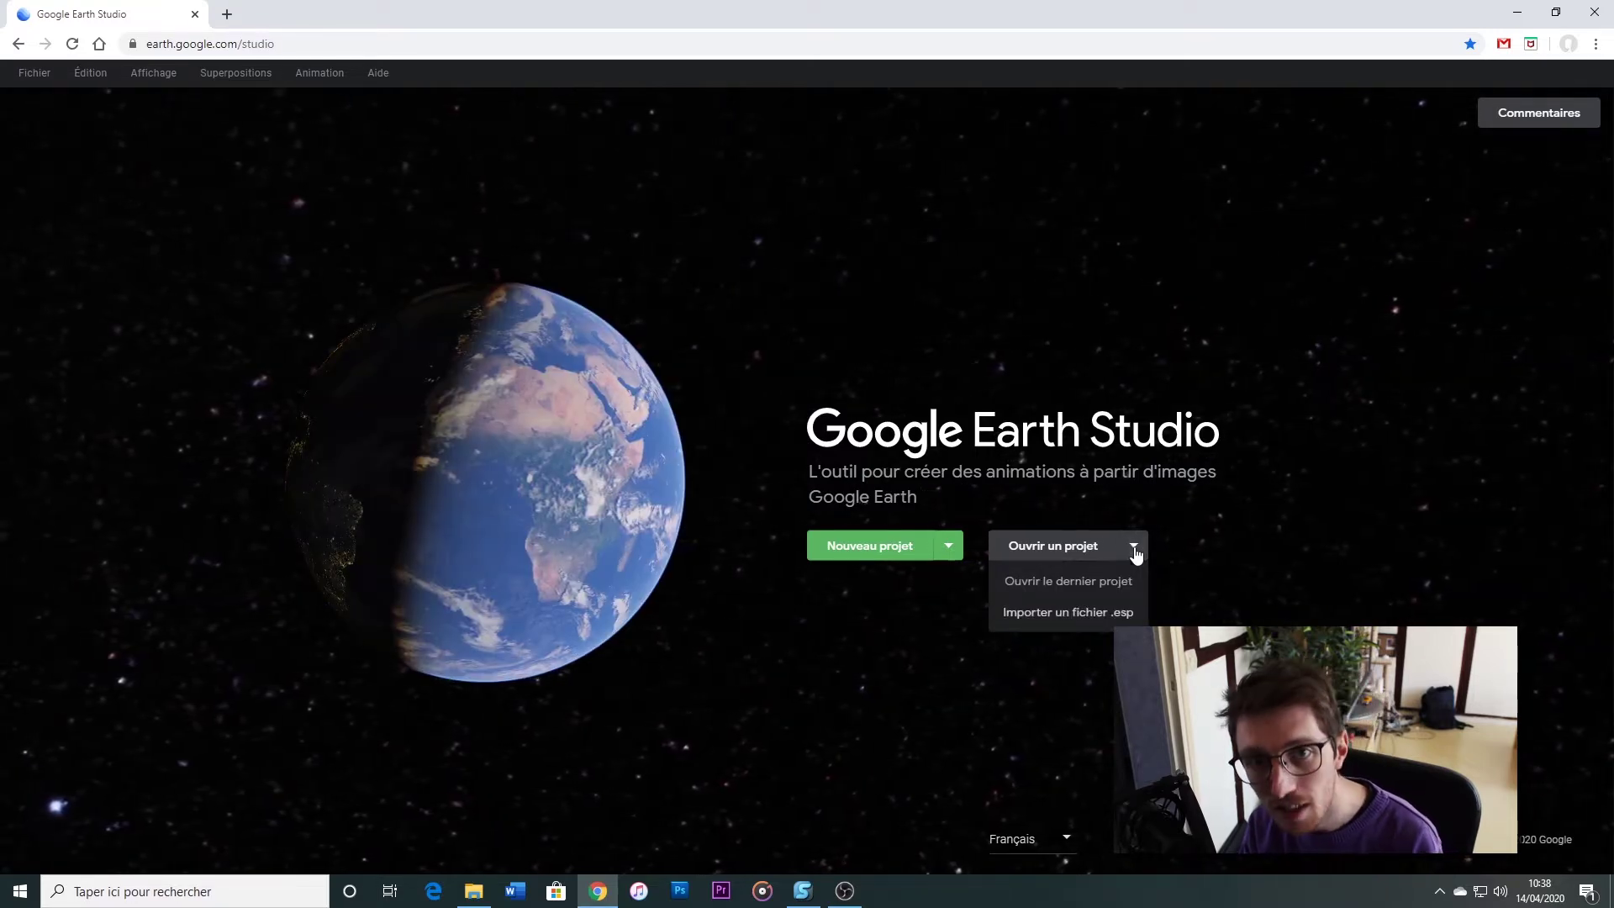
left_click(946, 555)
left_click(916, 579)
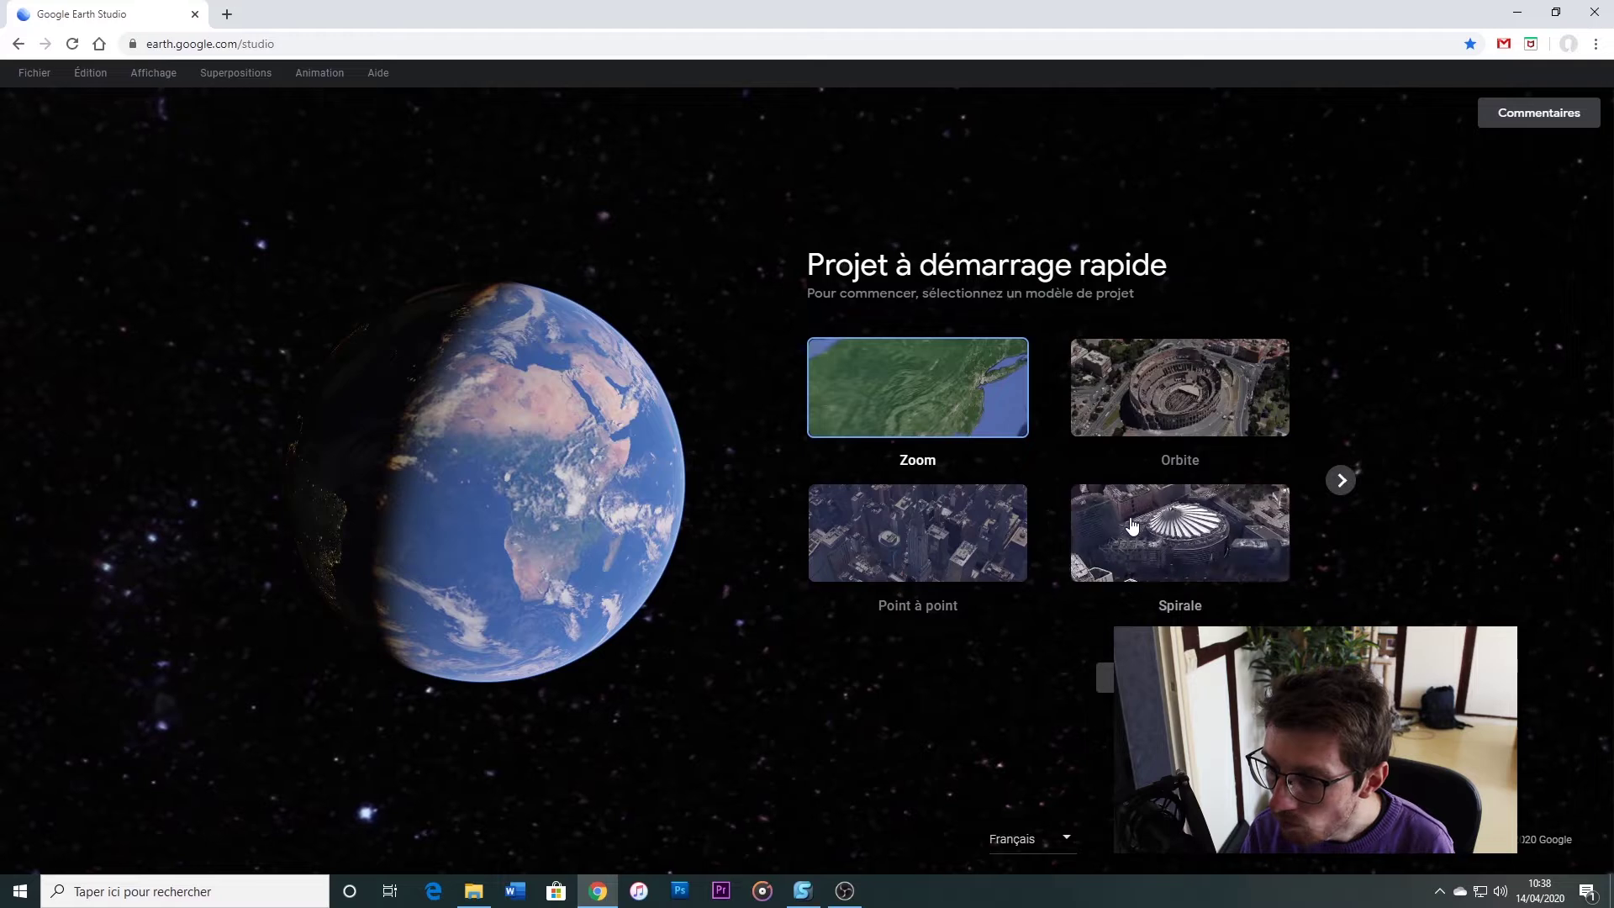
Pick the Orbite template and centre it on the Eiffel Tower via a 'tour e' search
left_click(1140, 377)
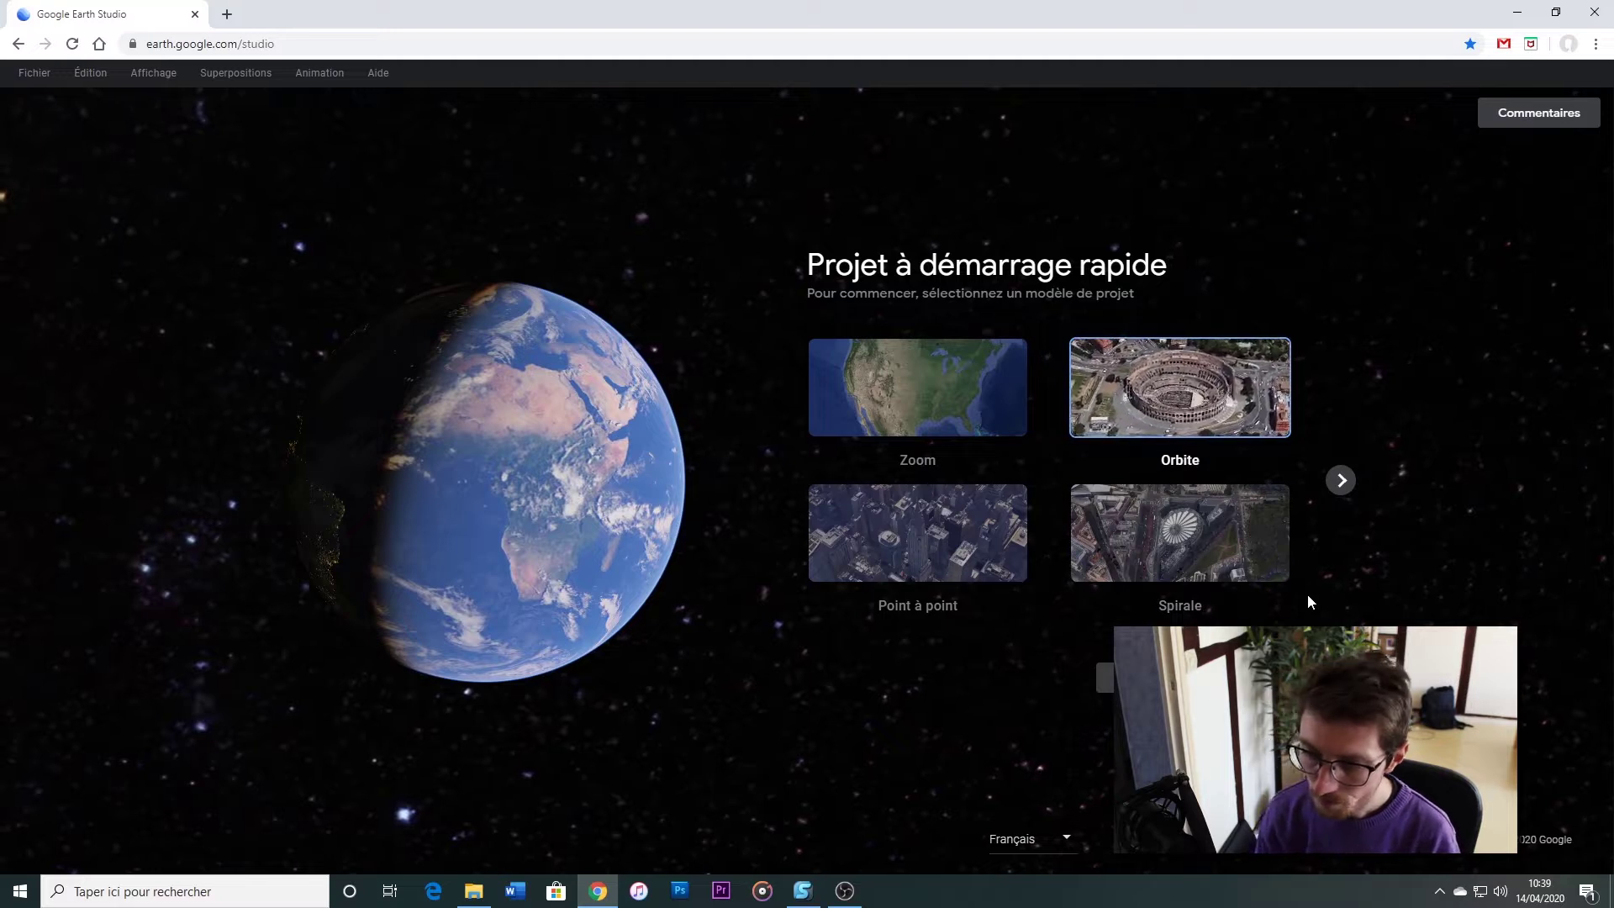
left_click(1143, 677)
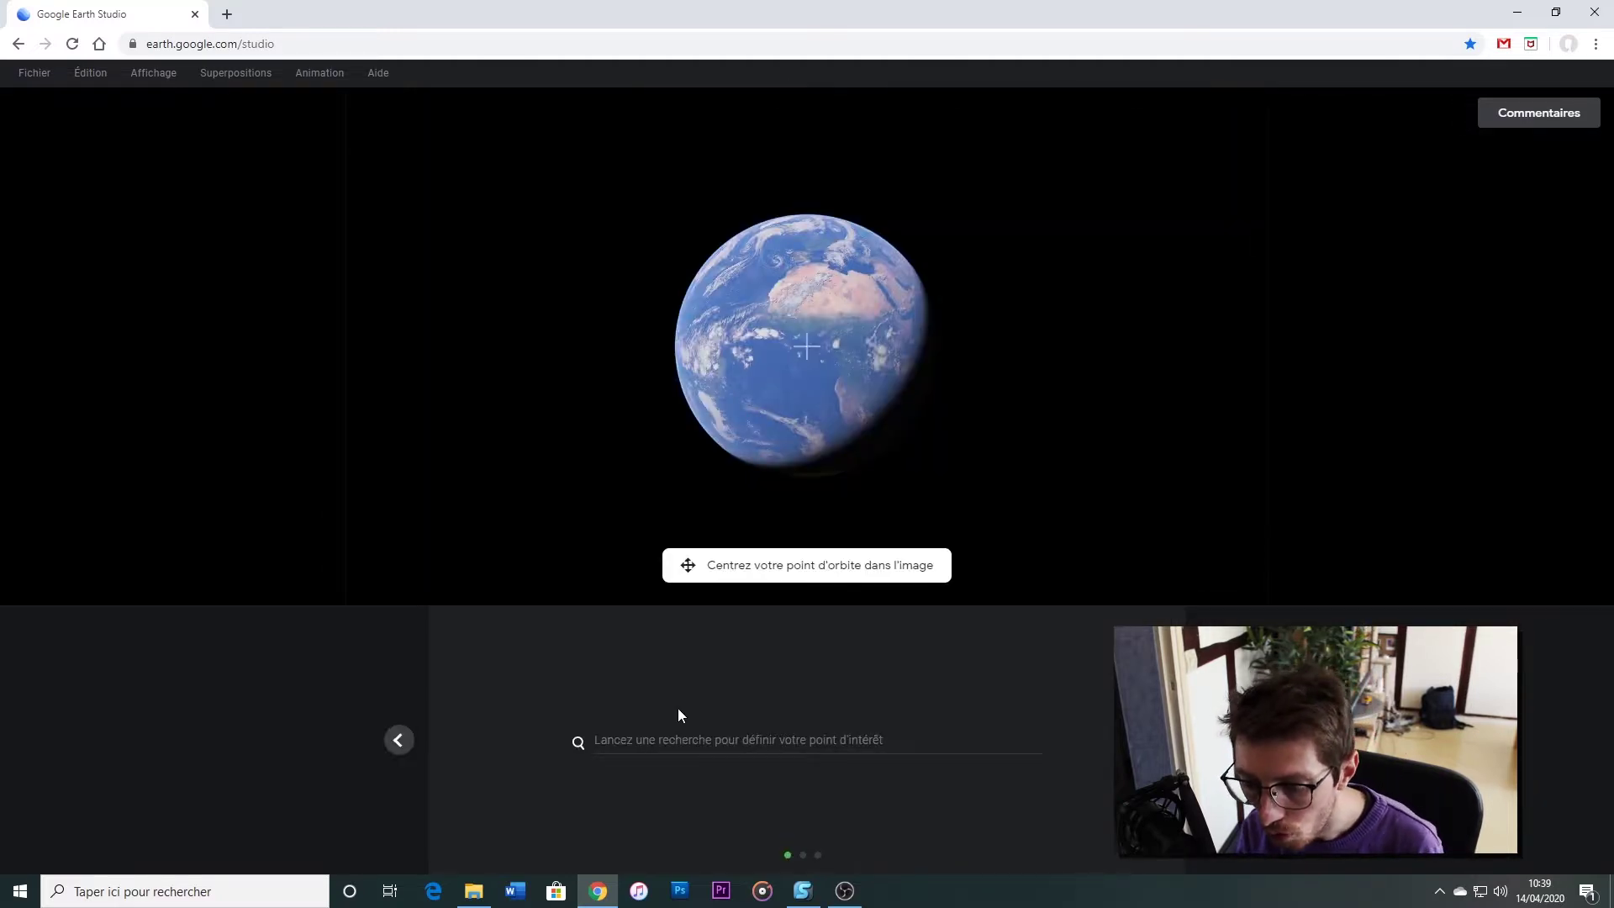
left_click(684, 741)
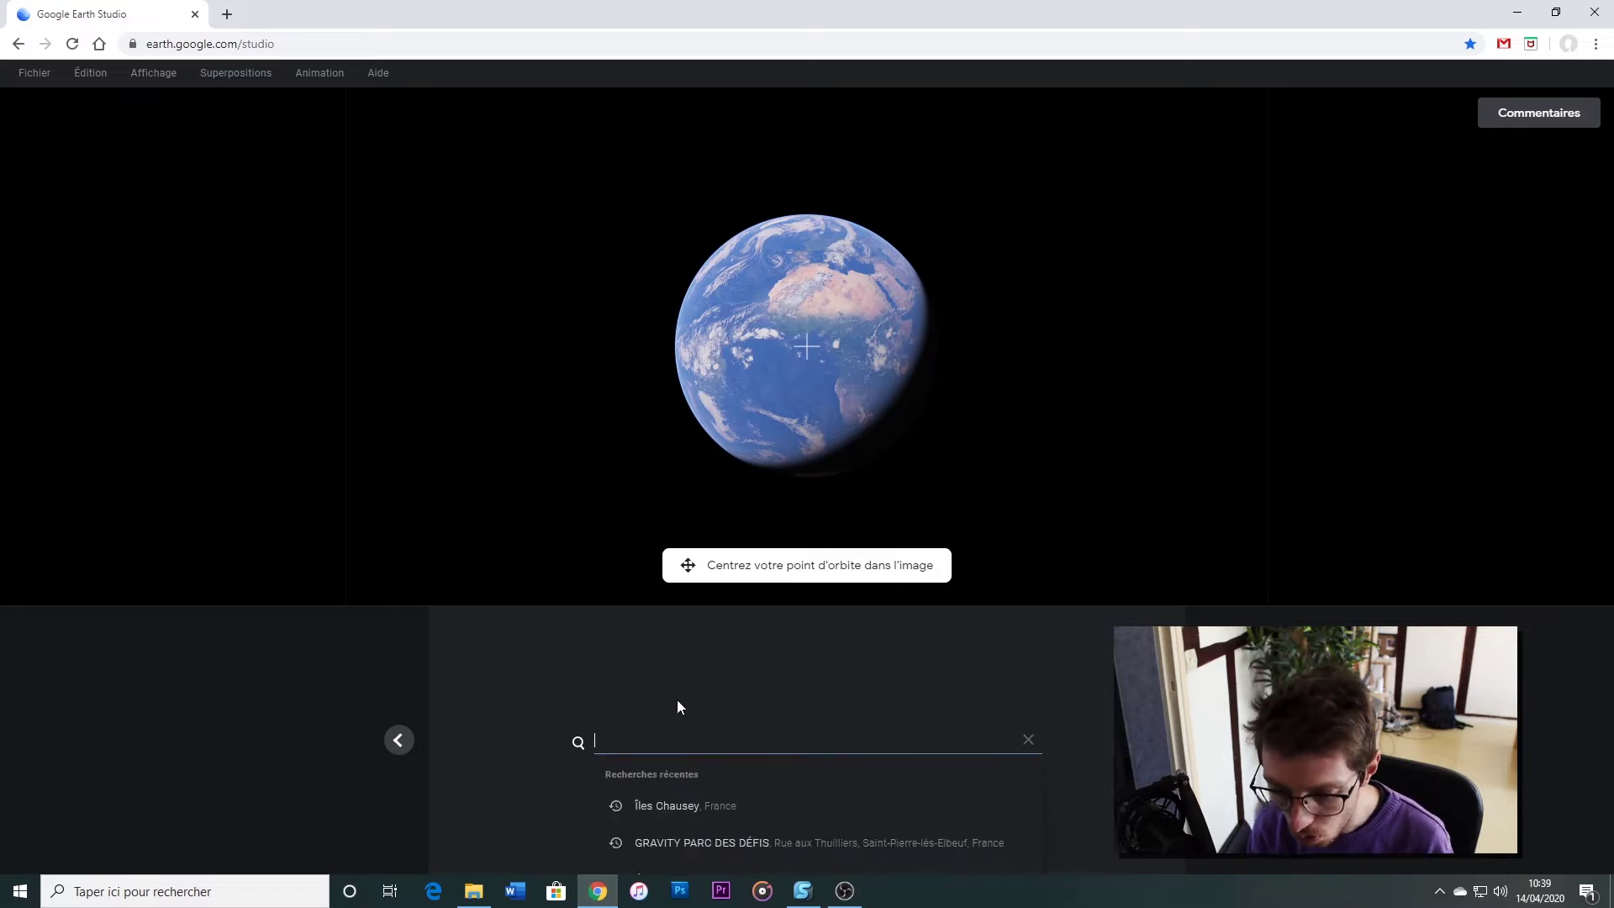
type("tour e")
left_click(720, 771)
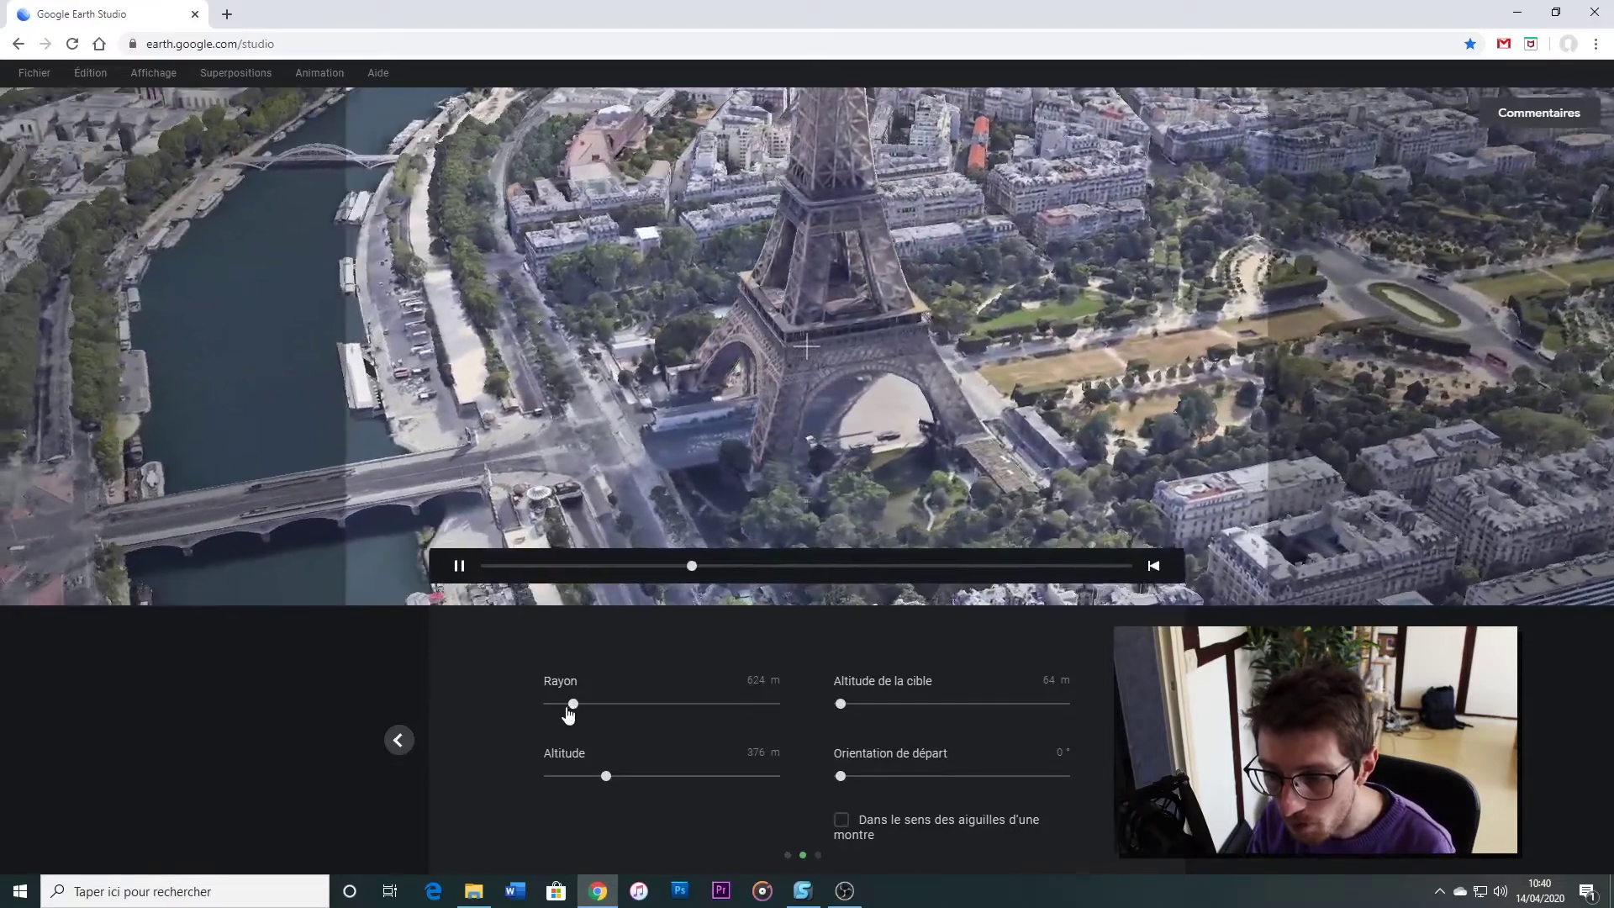
Shrink the Rayon slider to bring the orbit close to the tower, previewing and fine-tuning it
left_click_drag(573, 707, 559, 712)
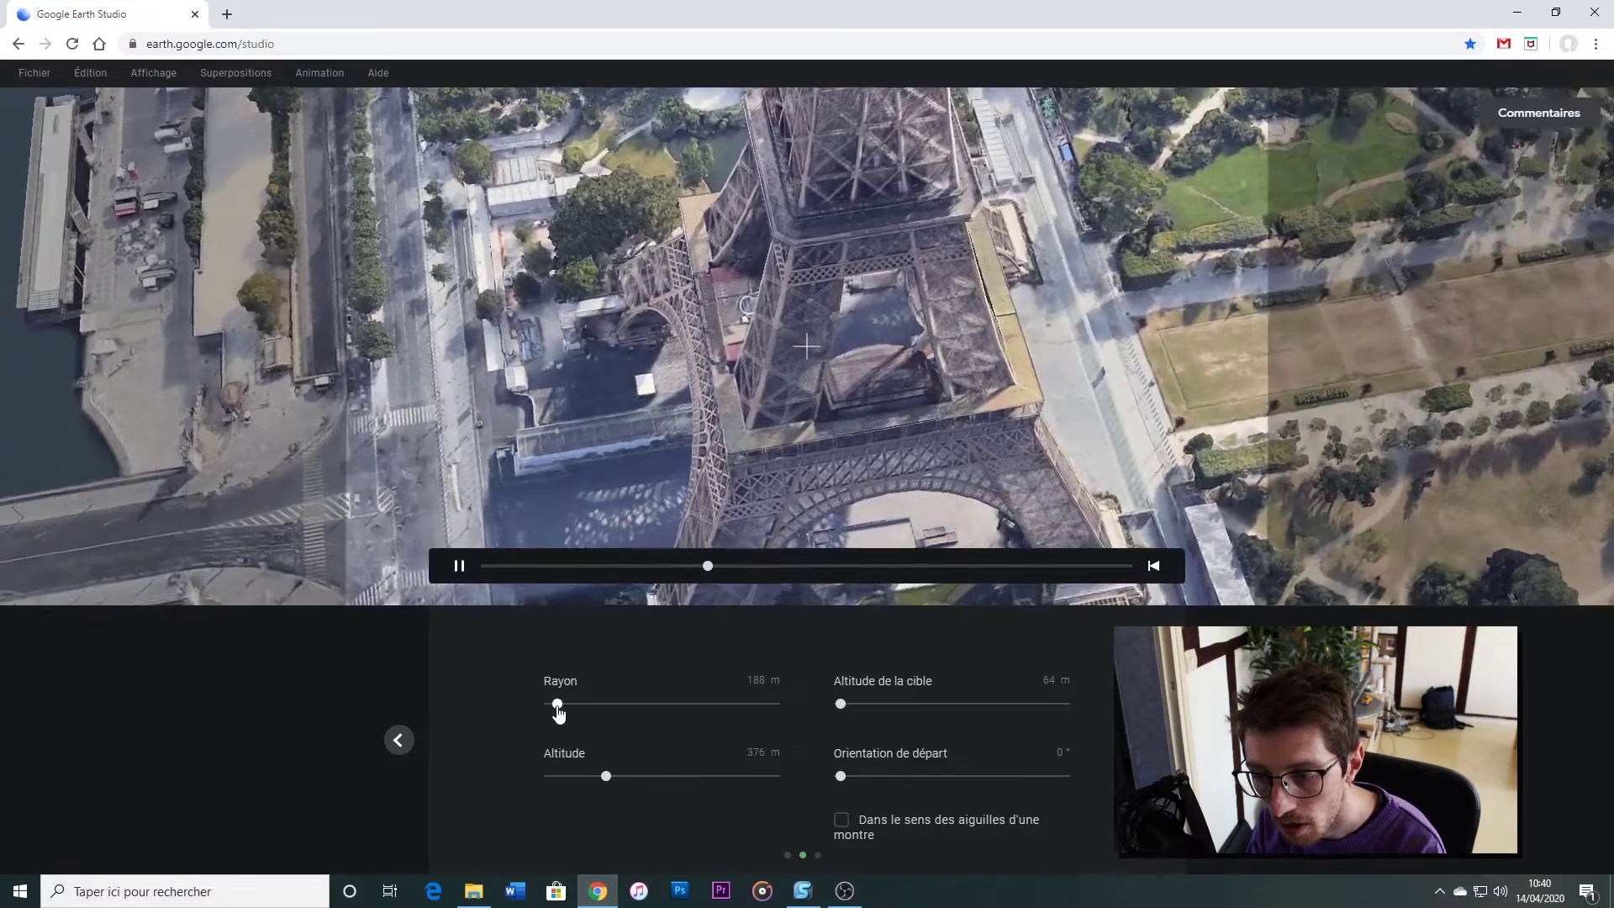
left_click(559, 711)
left_click_drag(563, 713, 590, 713)
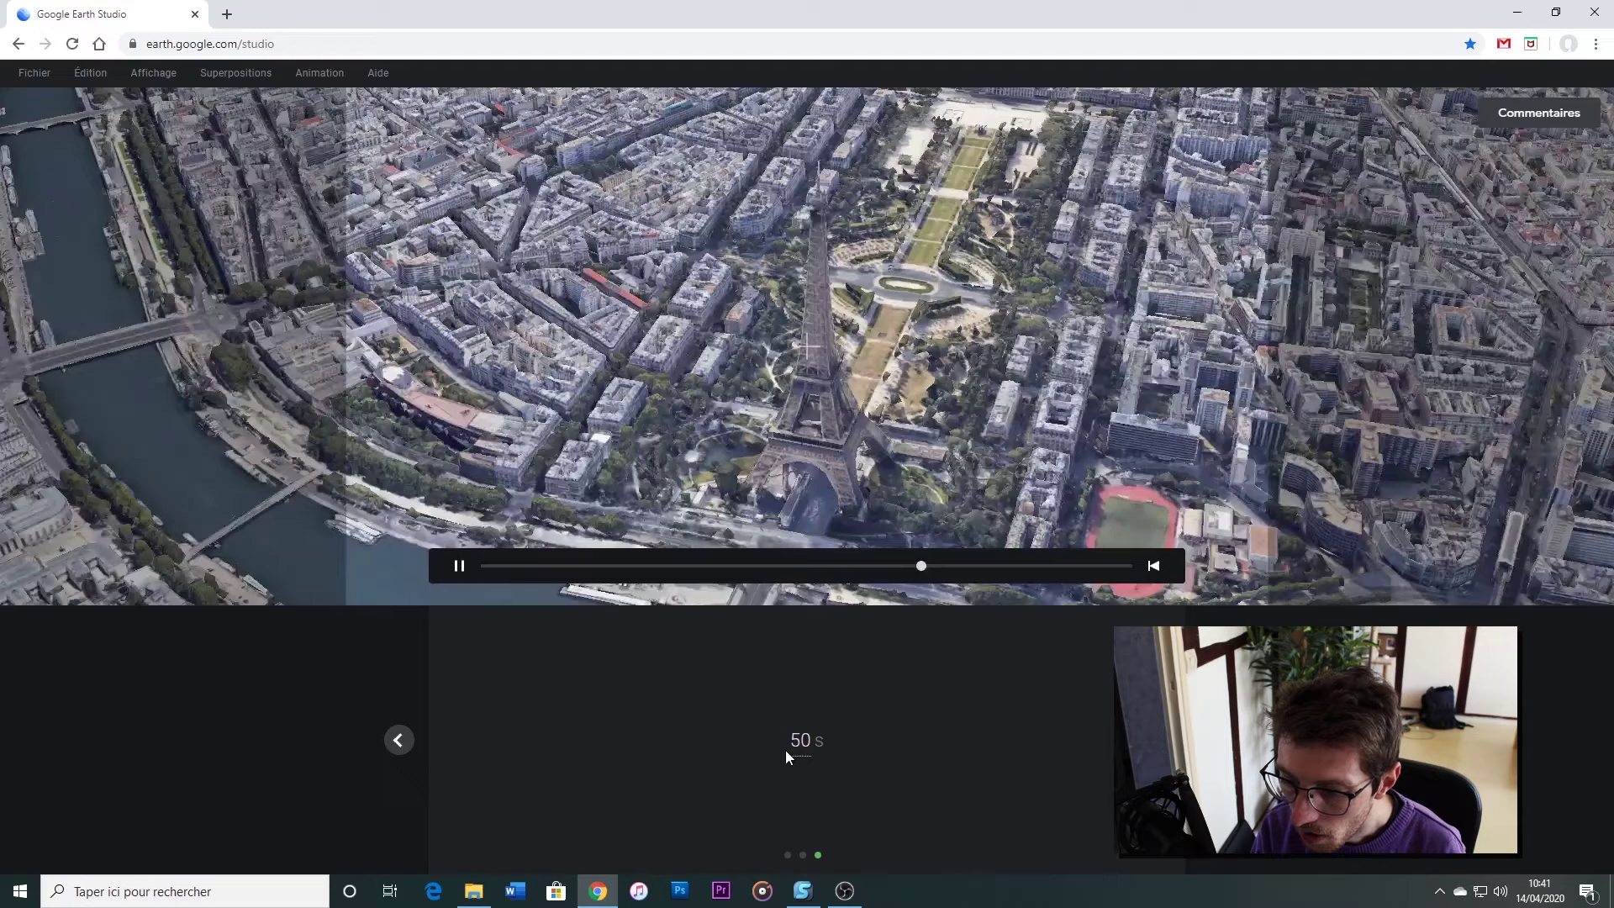
Set the animation duration to 25 seconds
left_click(798, 741)
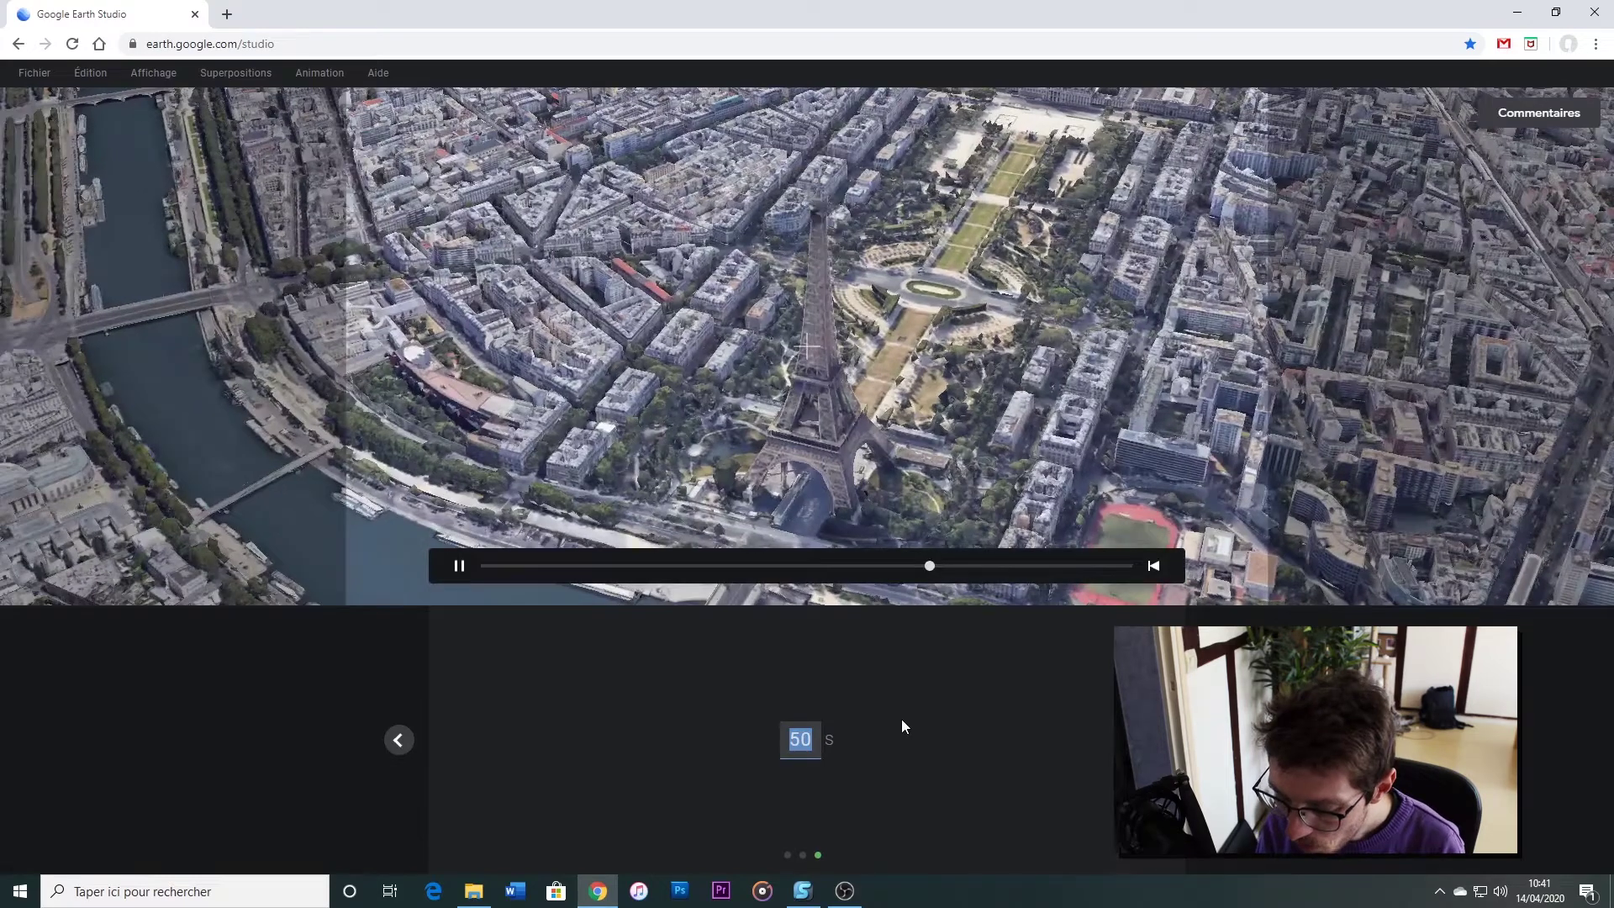
type("2")
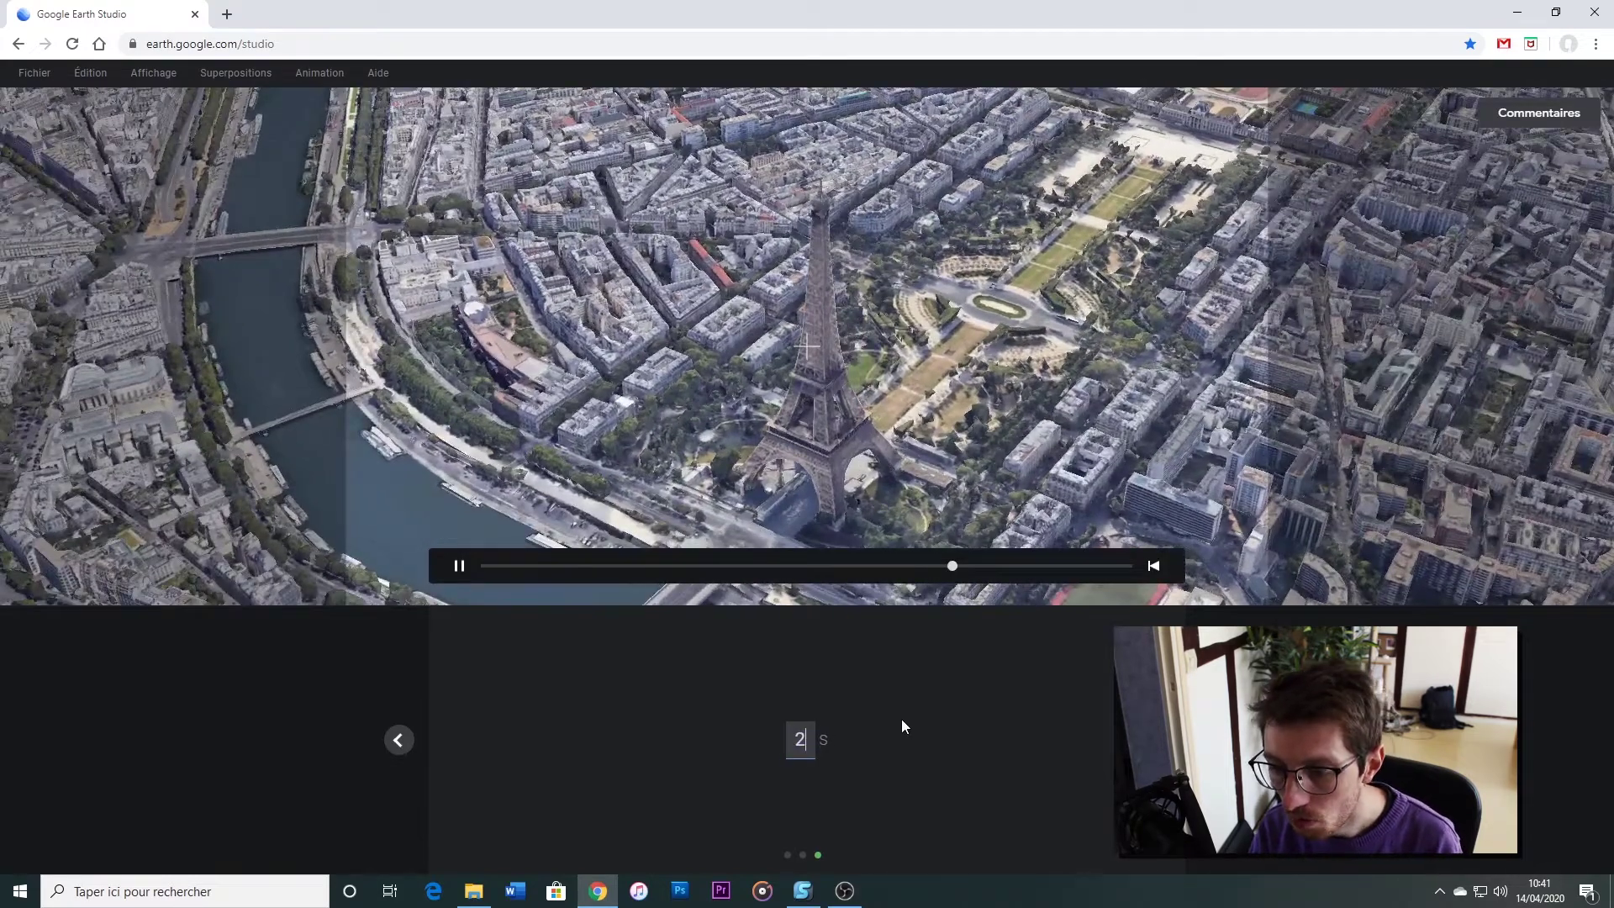
type("5")
key("Return")
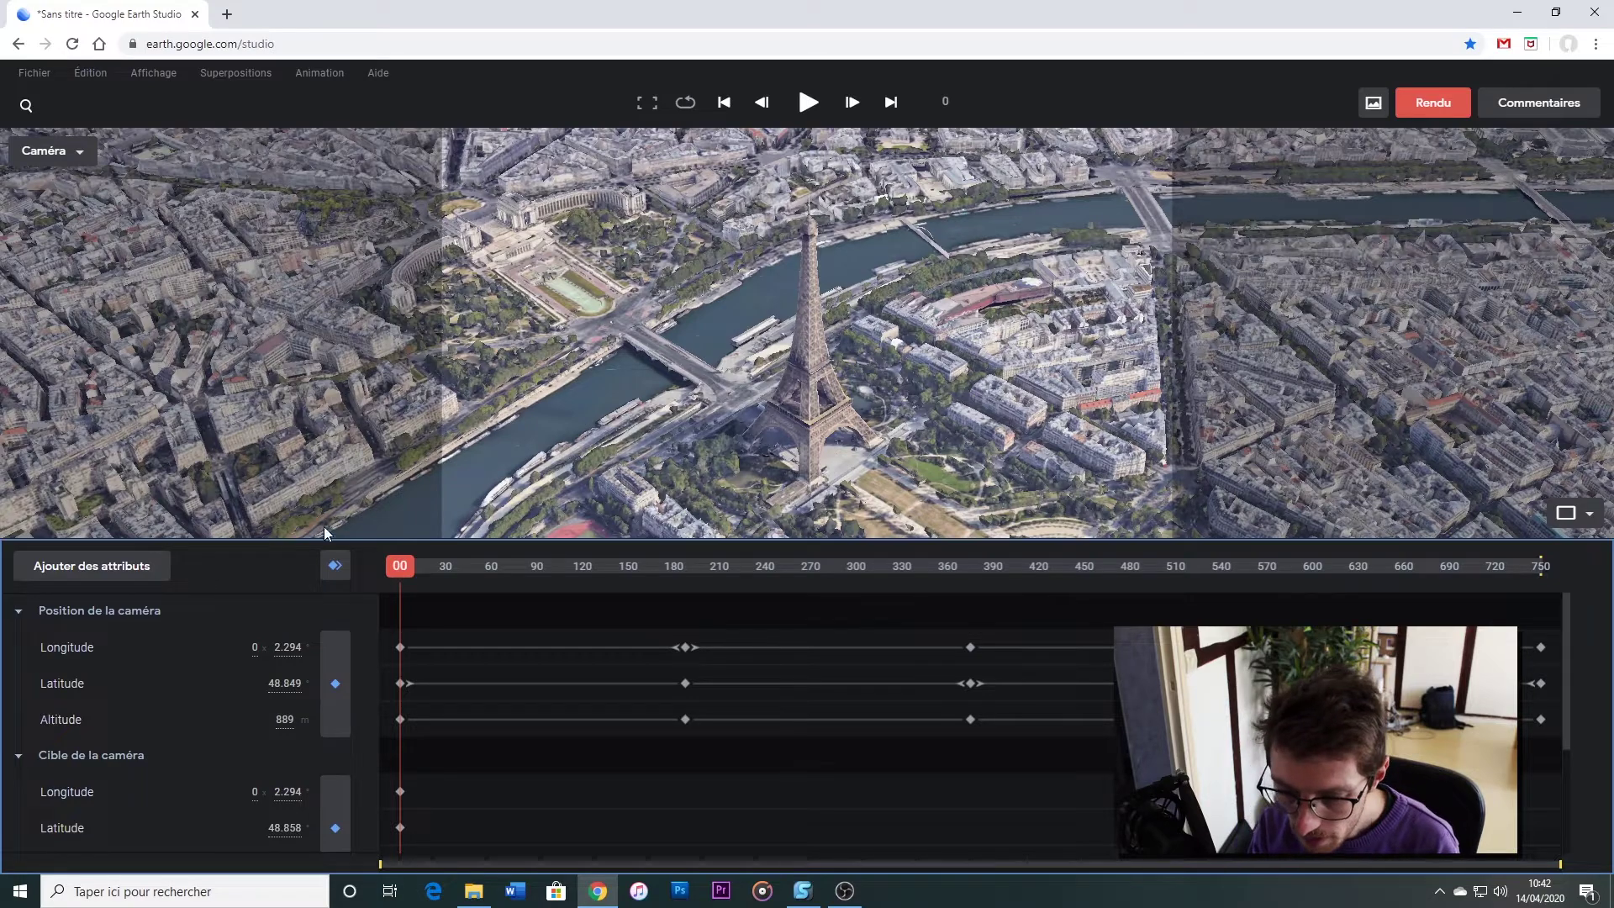
Move the playhead and raise the camera altitude to 1474 m, creating a new keyframe
left_click_drag(396, 573, 679, 568)
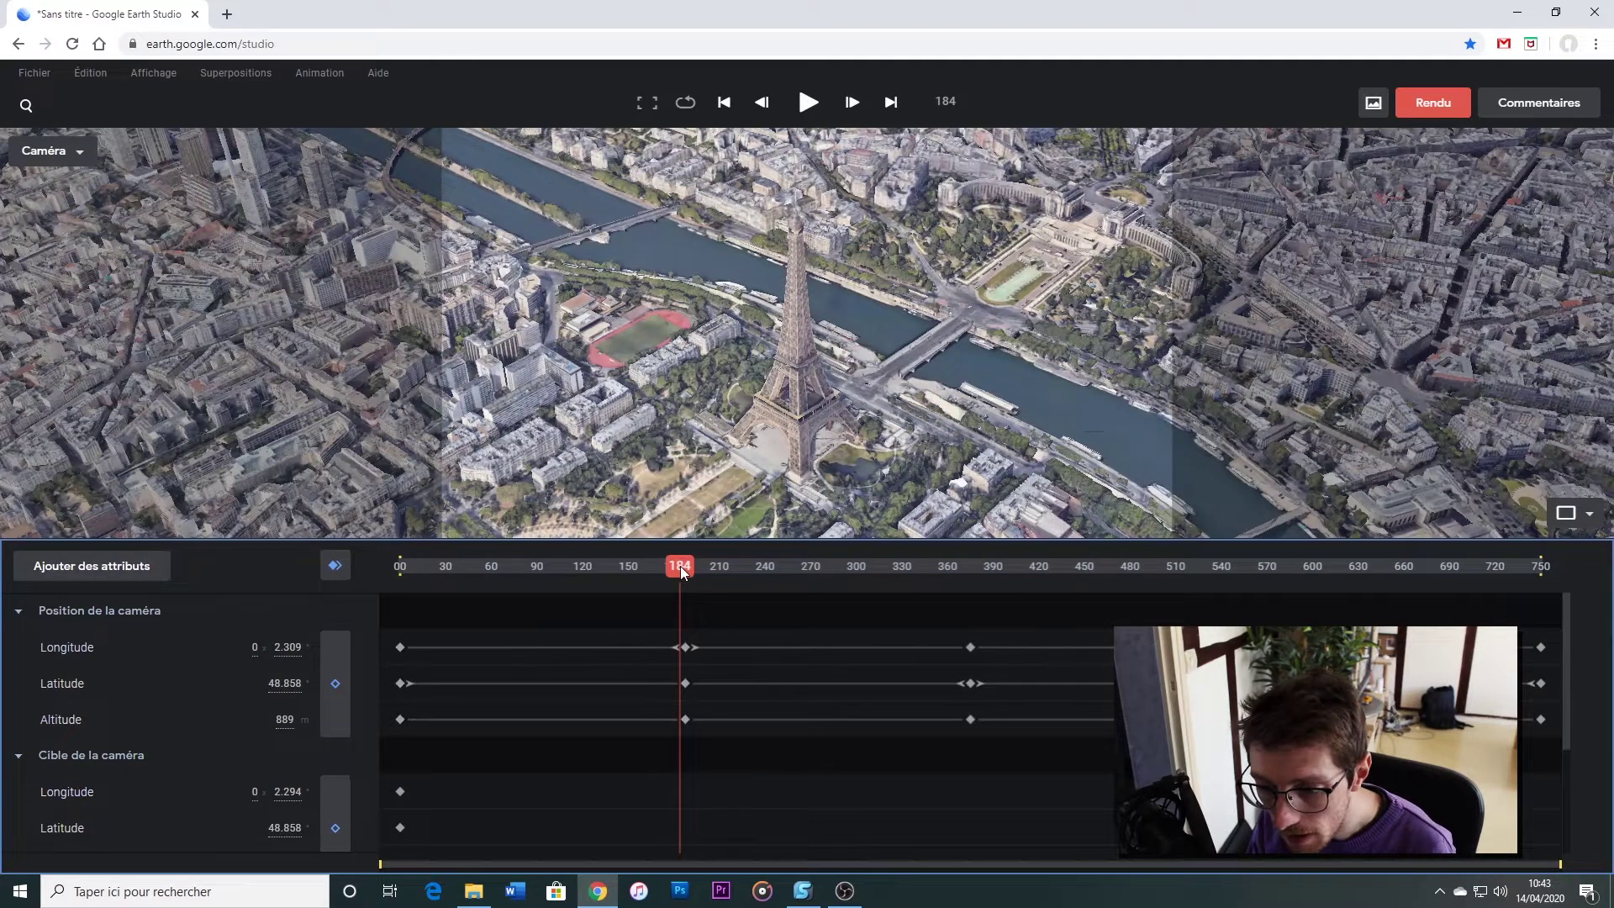
left_click_drag(688, 572, 597, 571)
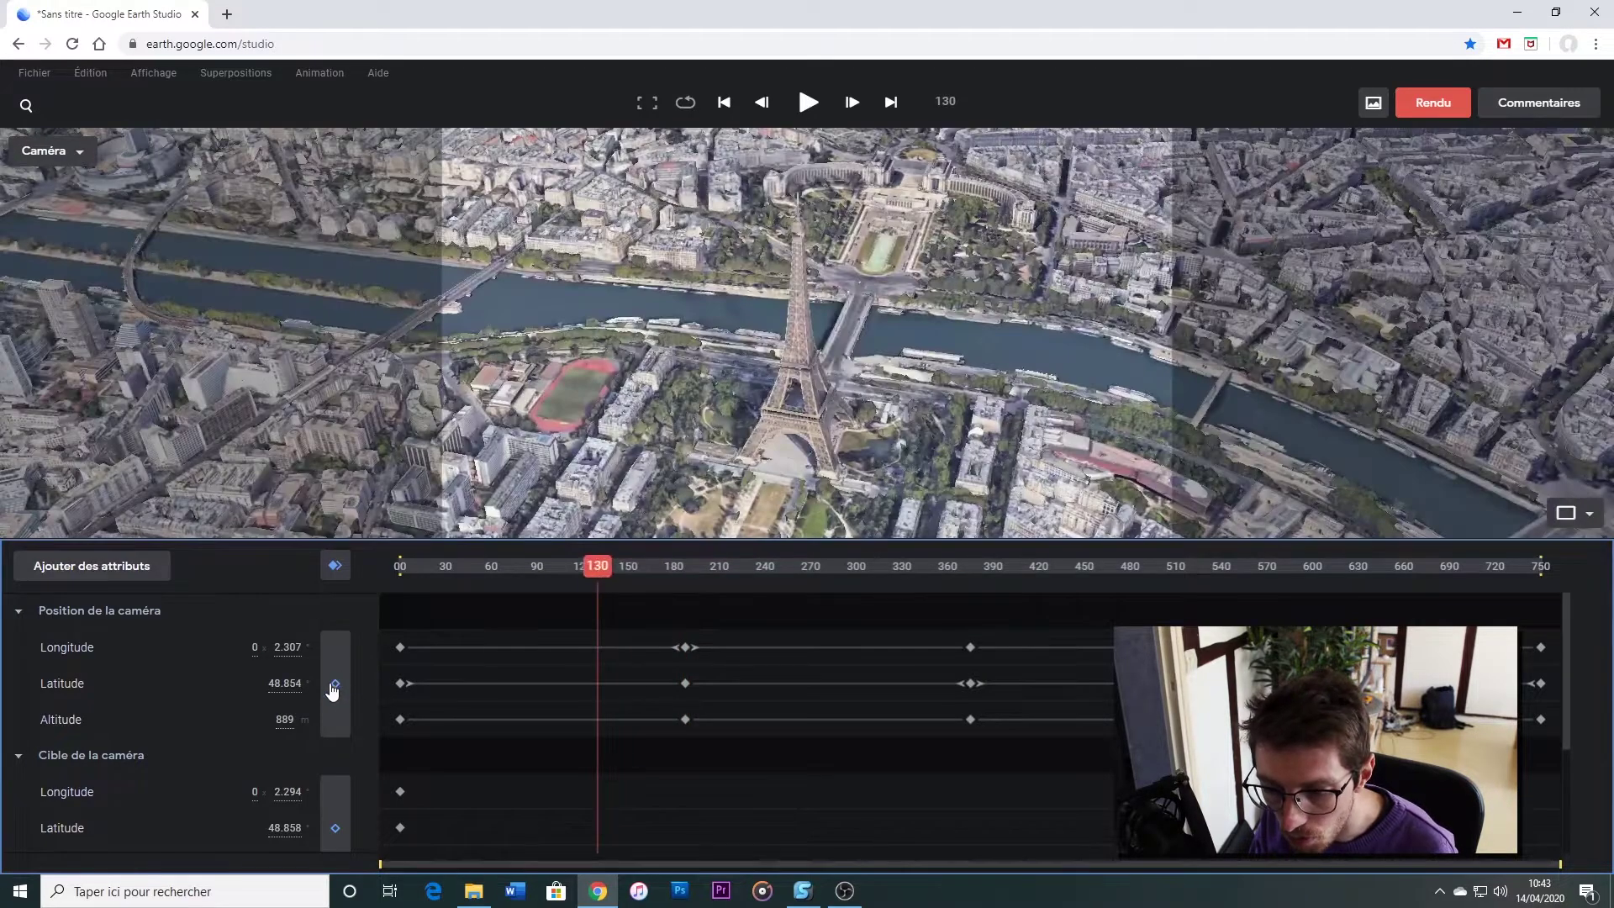
left_click_drag(285, 718, 389, 721)
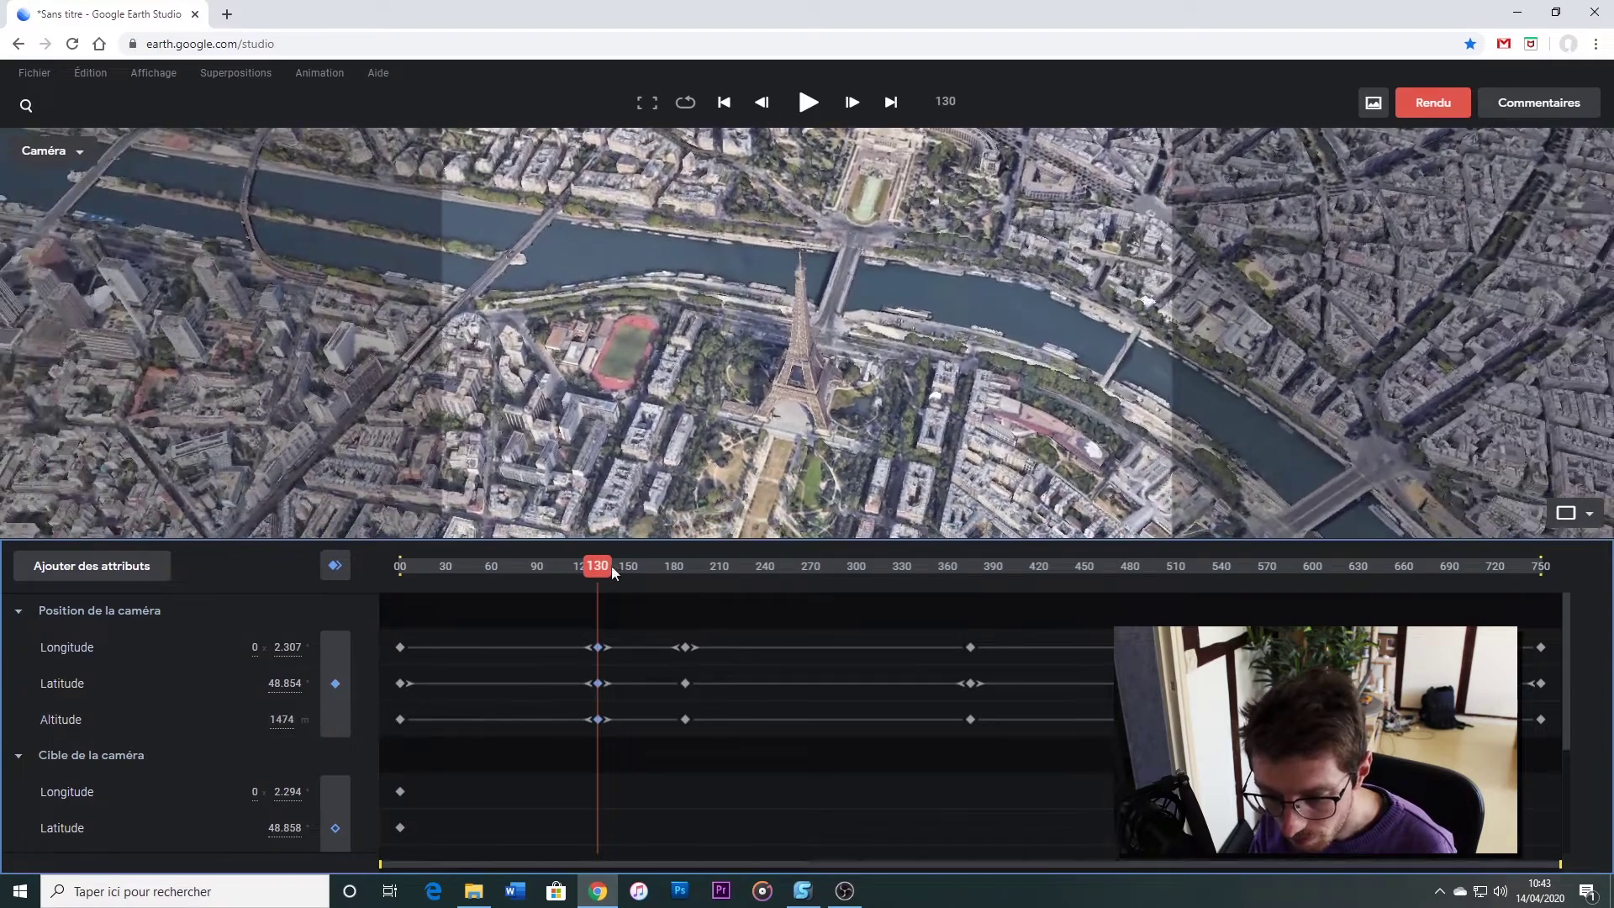
Return to frame 48 and play, then stop, the orbit preview
left_click_drag(568, 567, 466, 577)
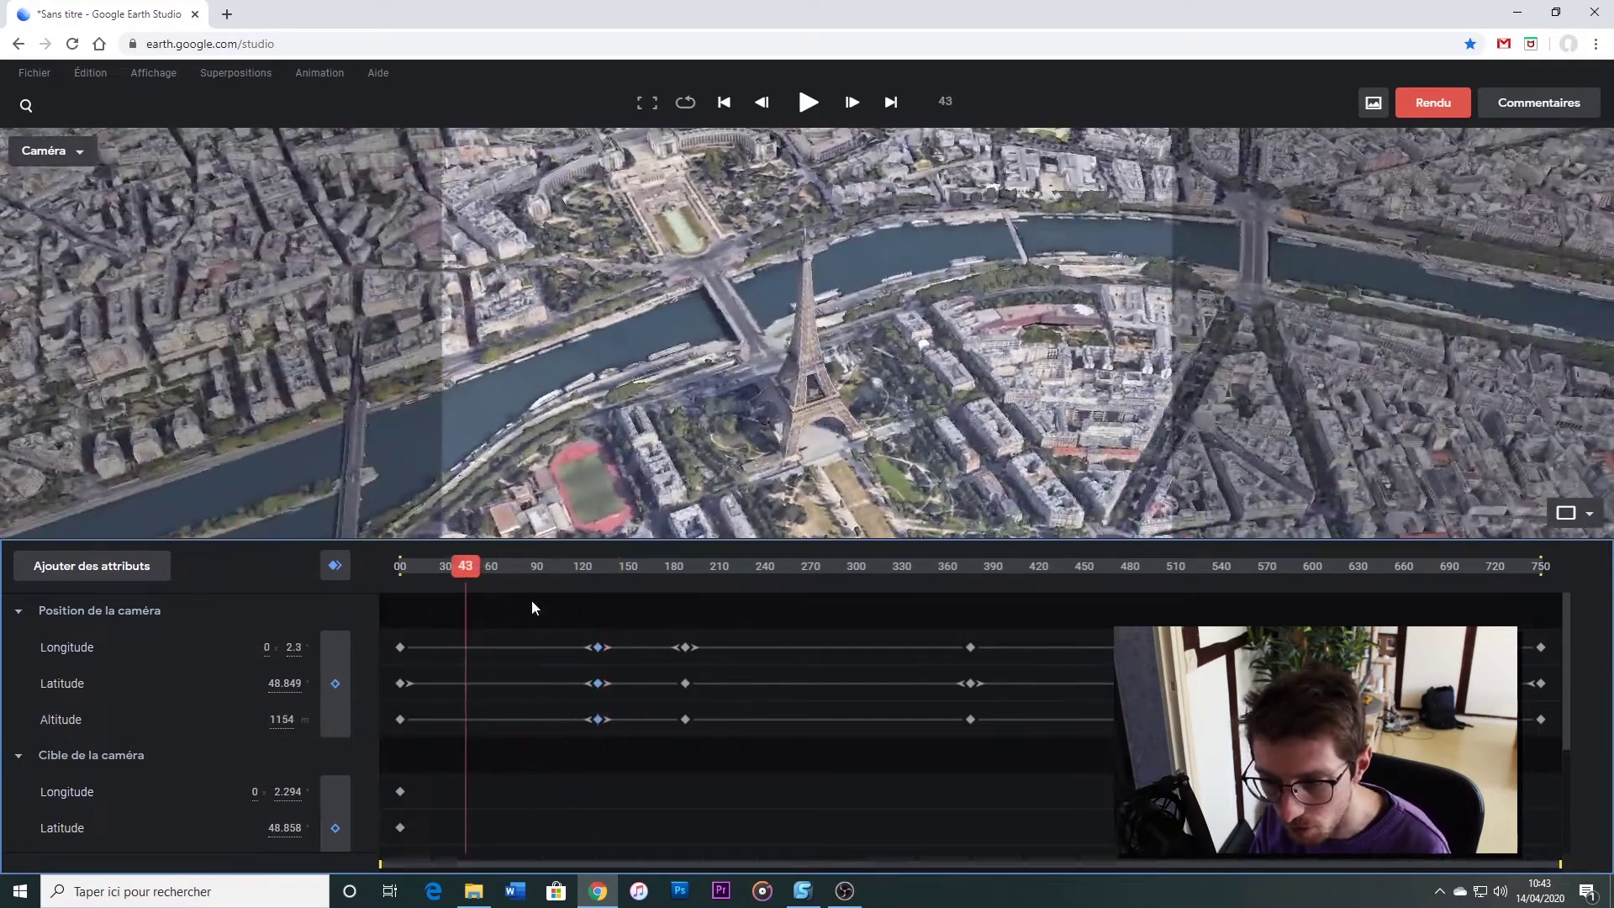
key("space")
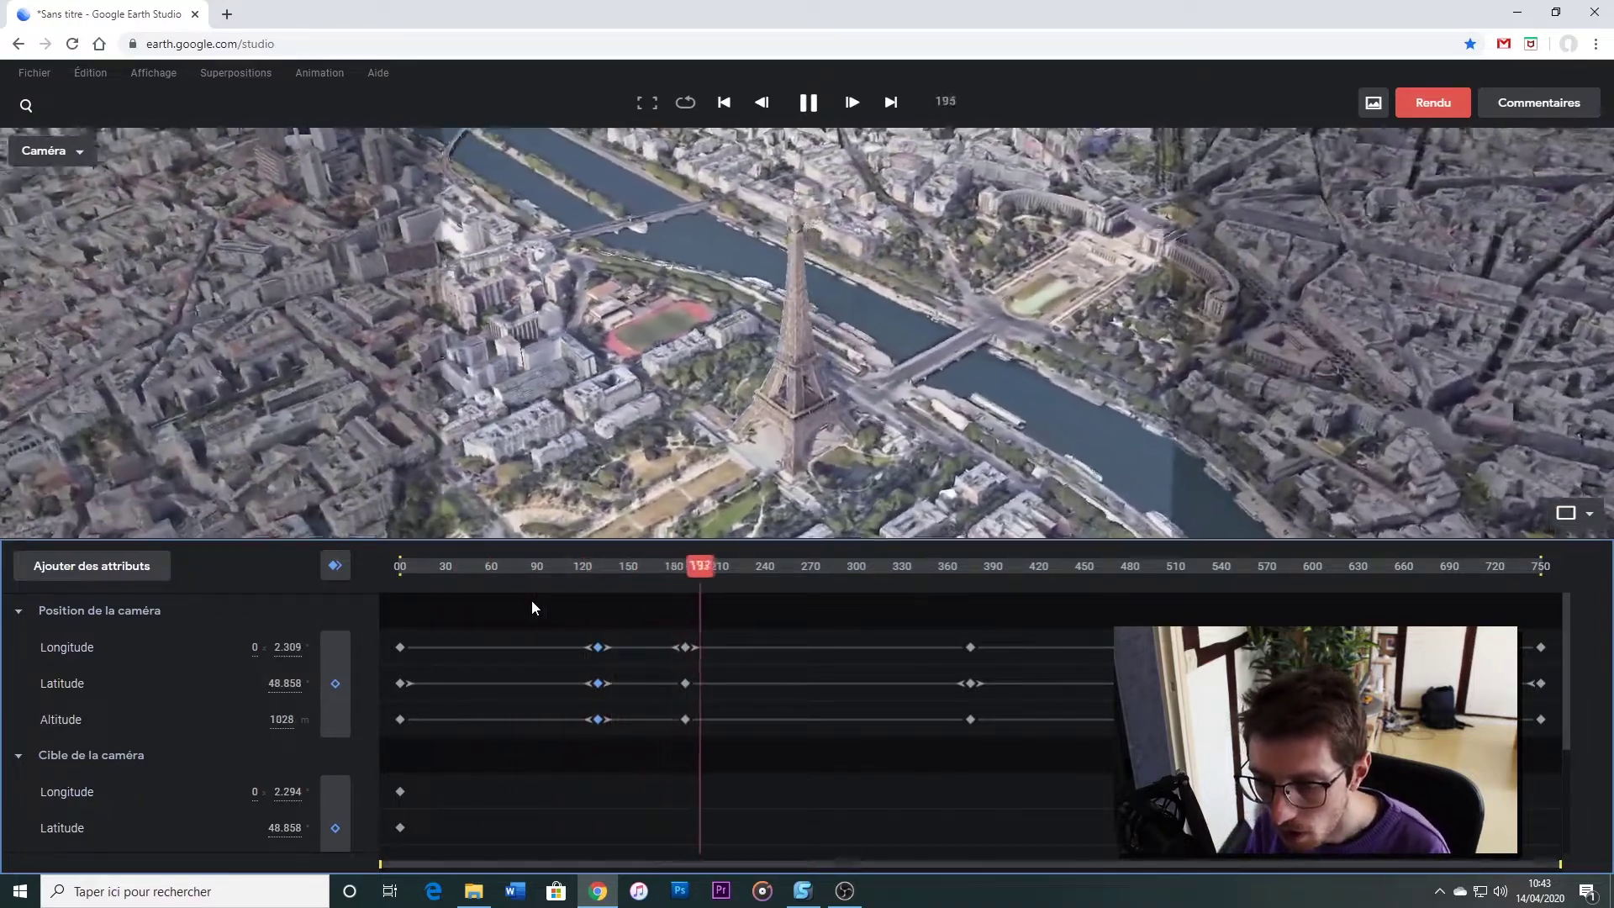
key("space")
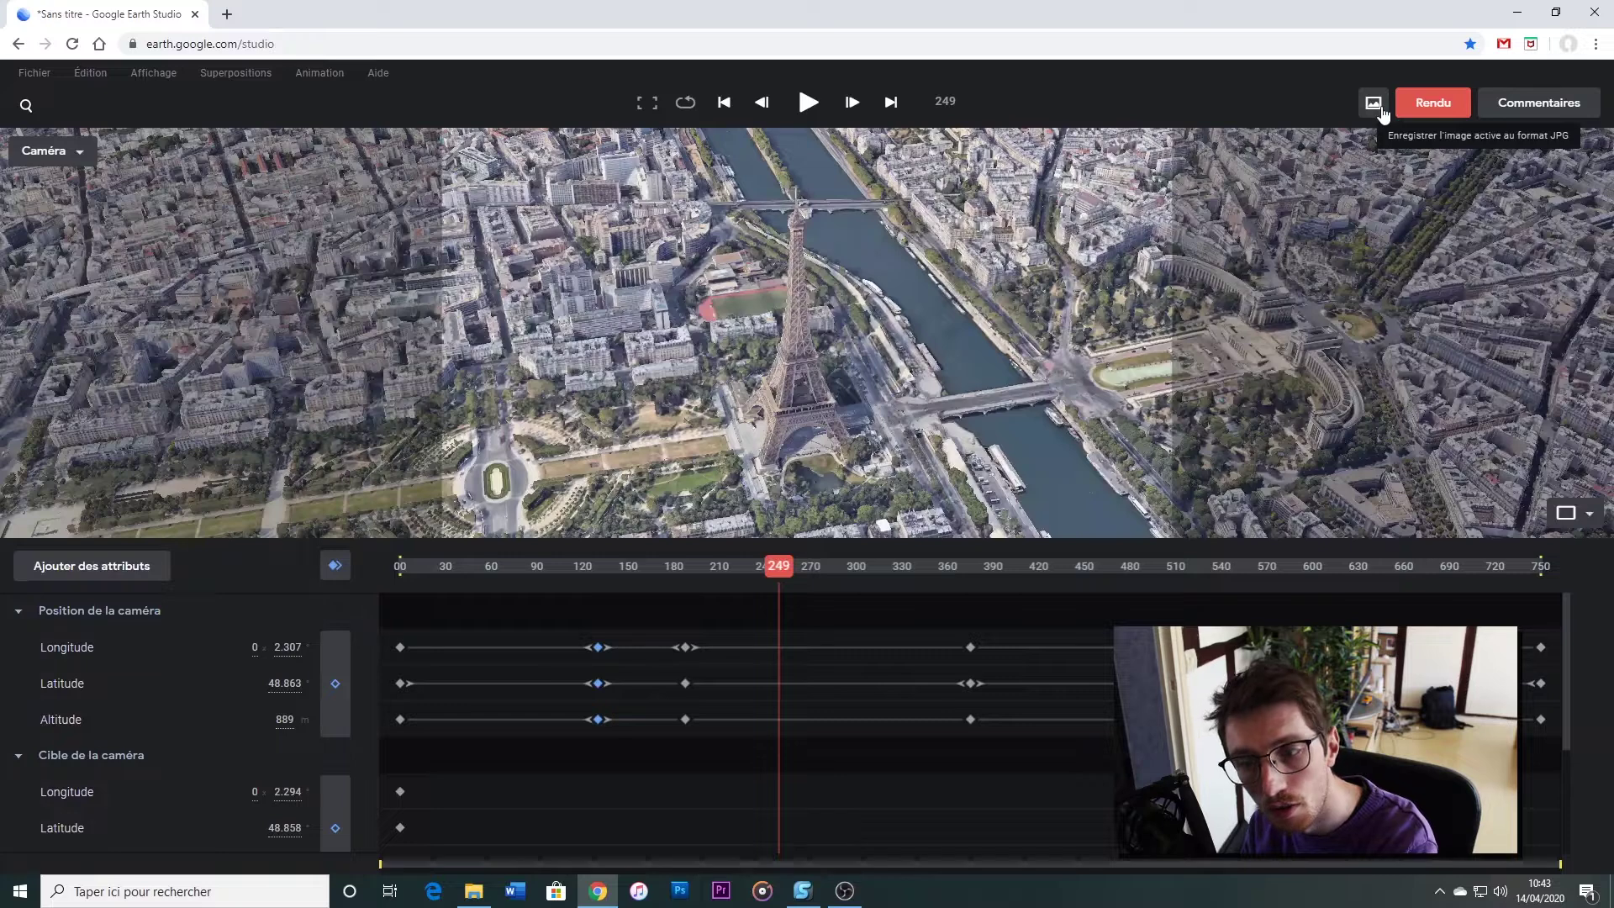
Rename the render output to Tour Eiffel in the render settings
left_click(1432, 103)
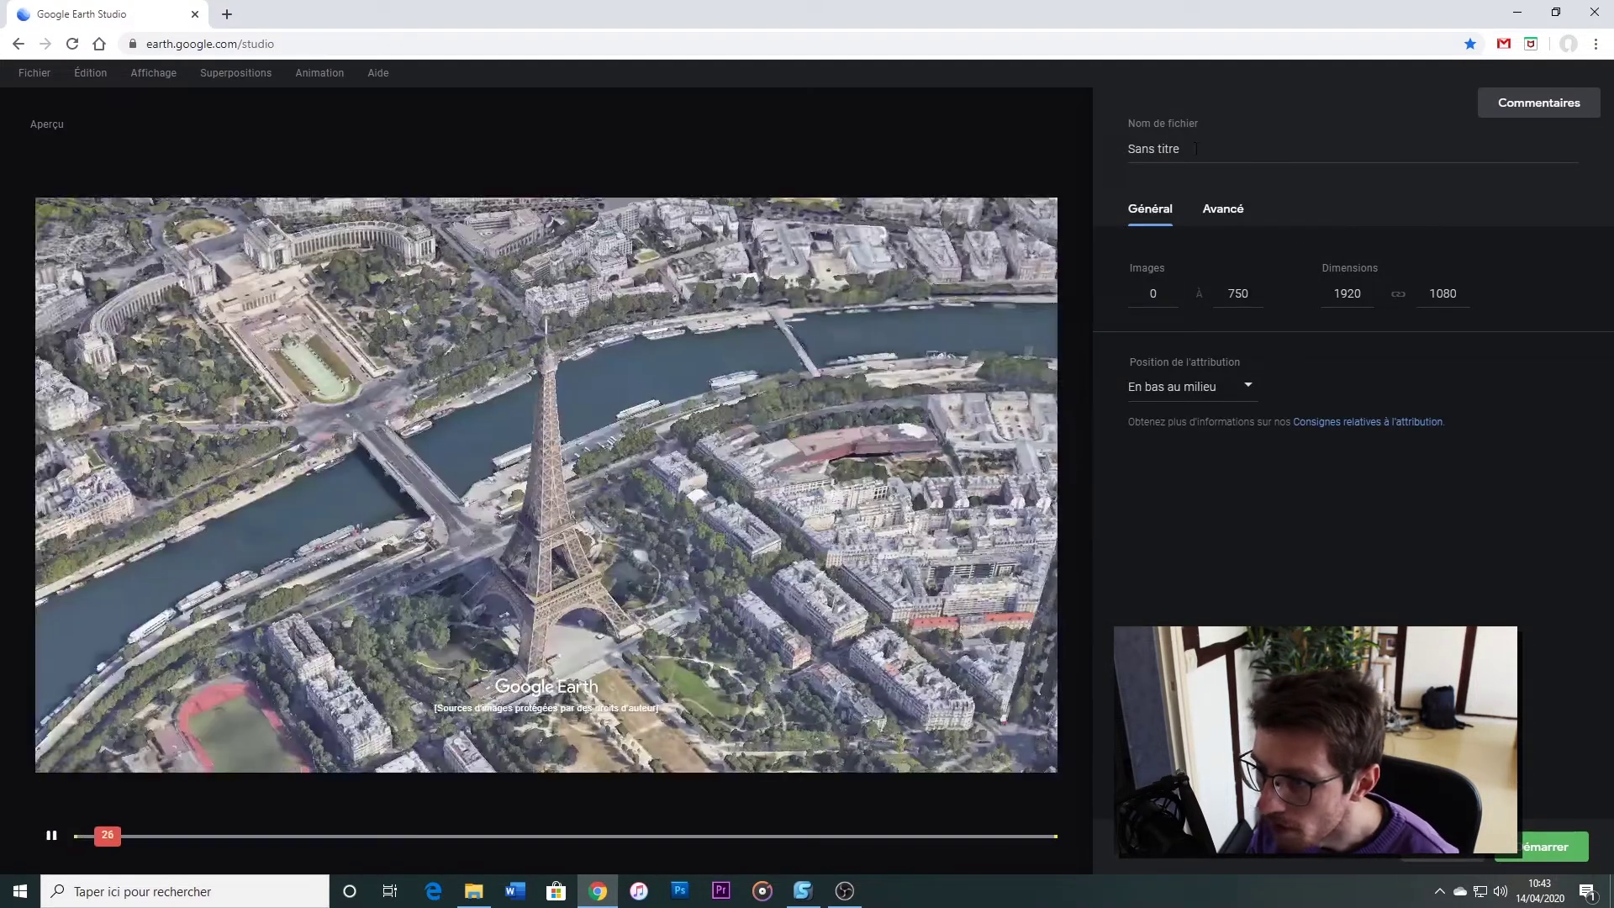
triple_click(1195, 149)
type("Rour Eiff")
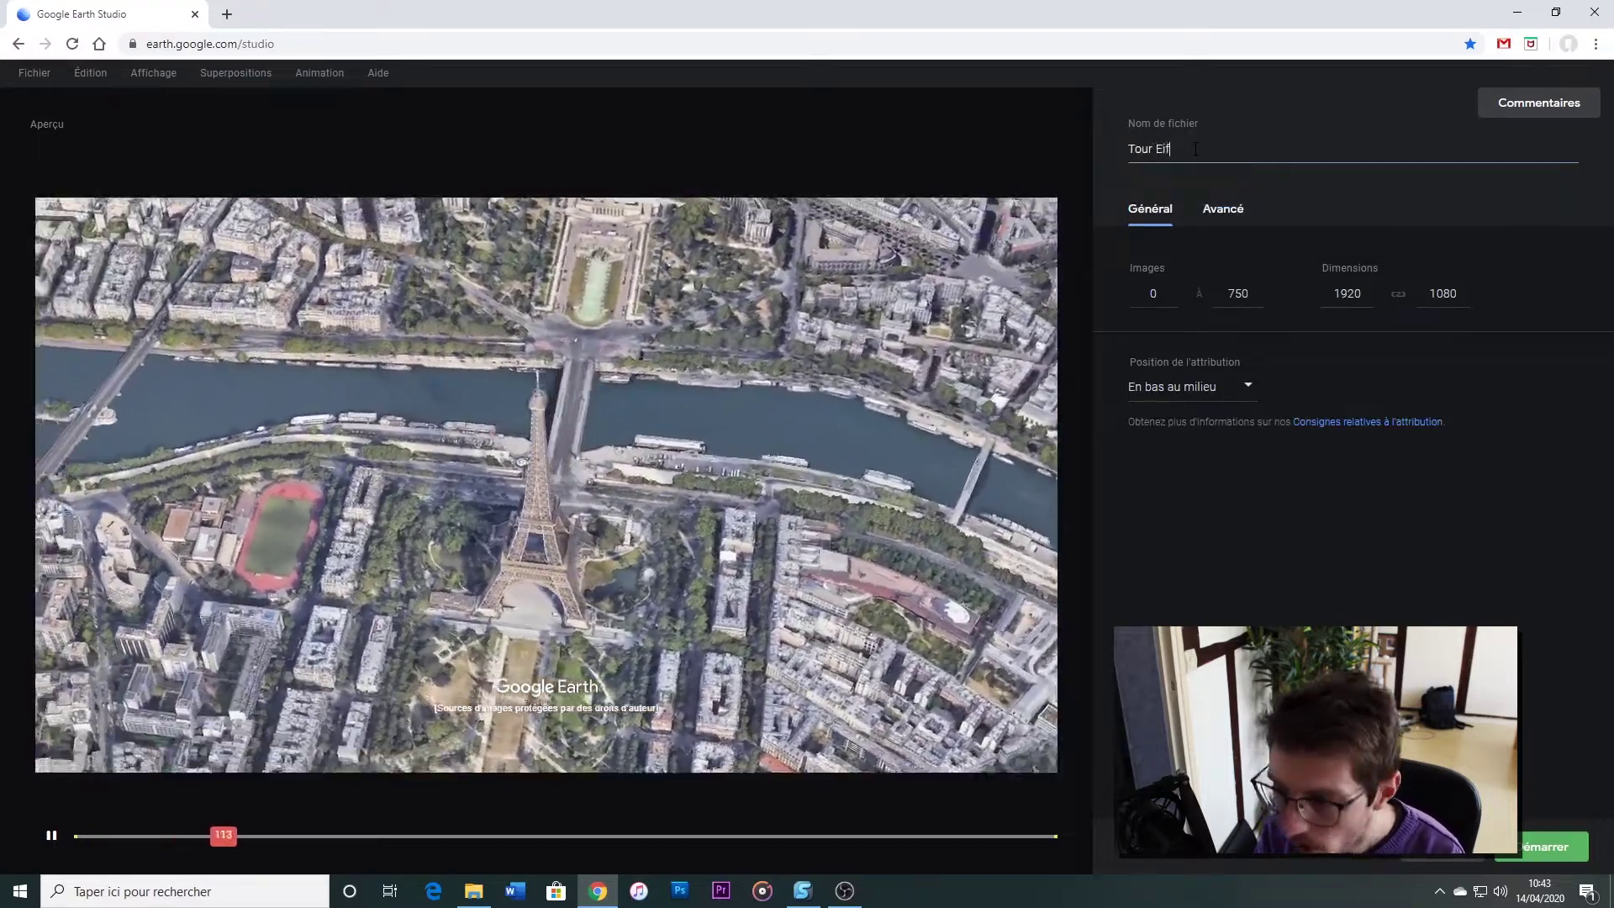
type("el")
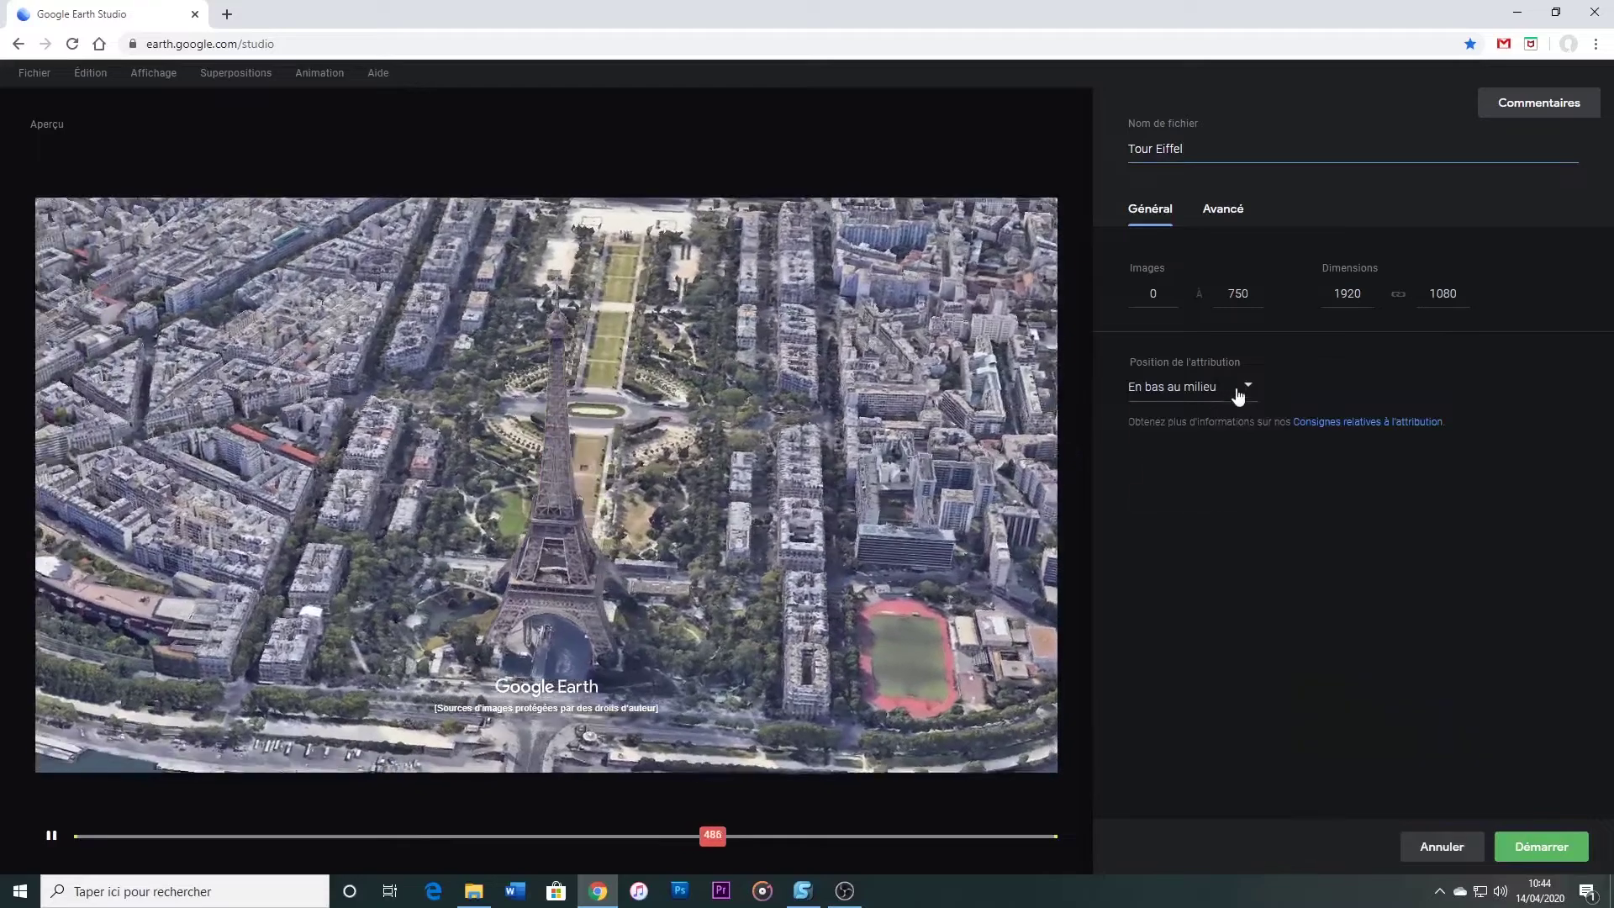
Place the attribution 'En haut à gauche' and start rendering
left_click(1238, 389)
left_click(1223, 424)
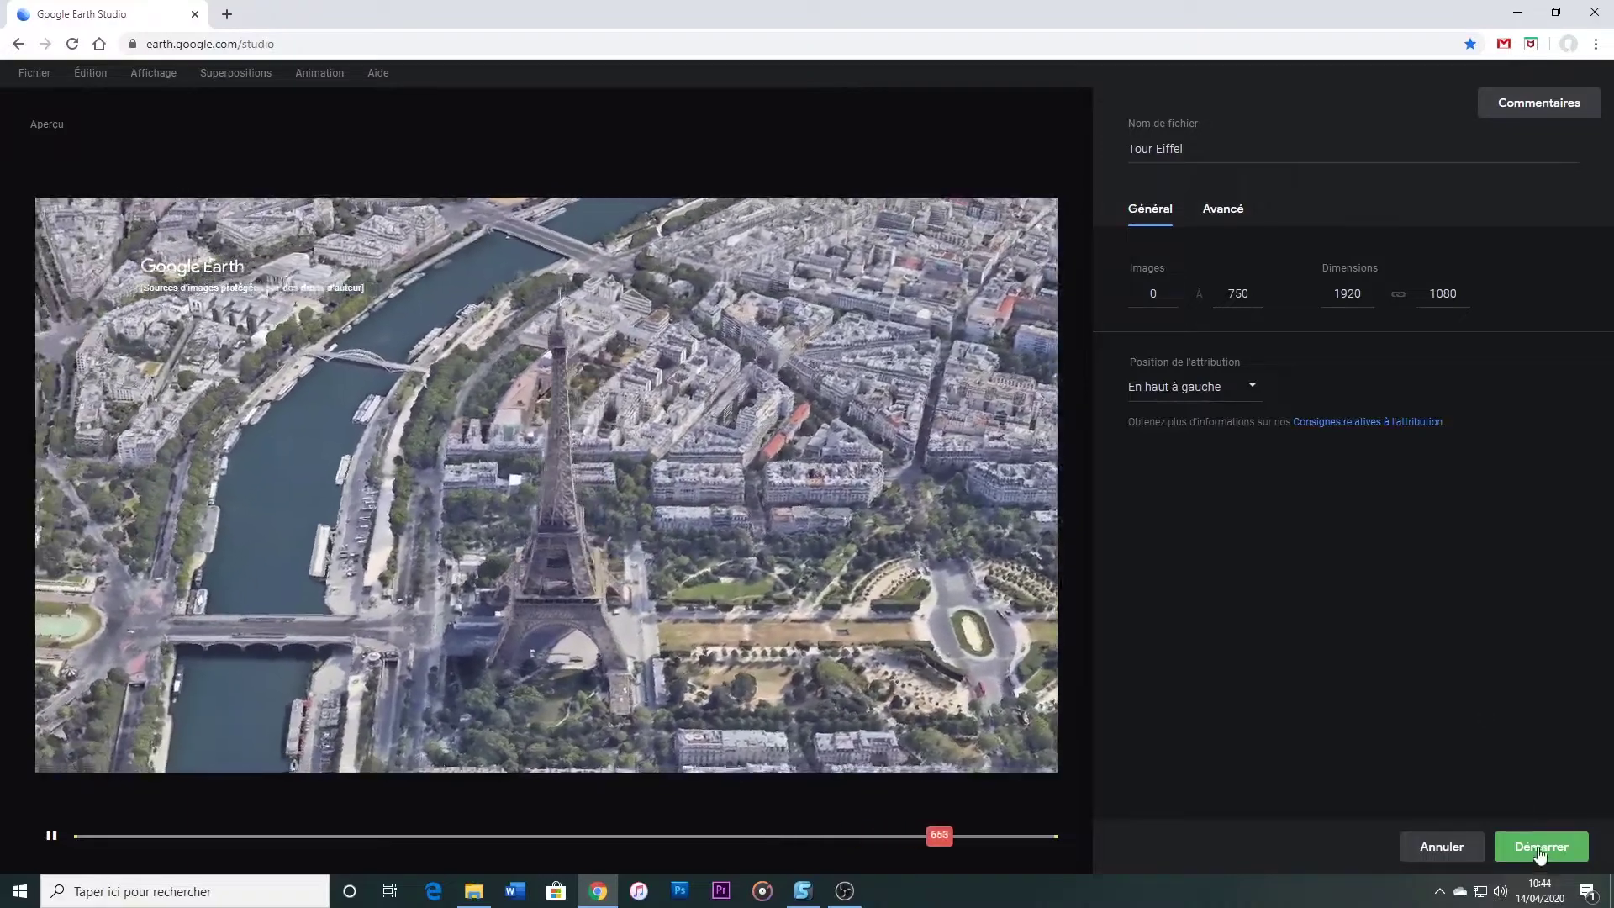
left_click(1541, 850)
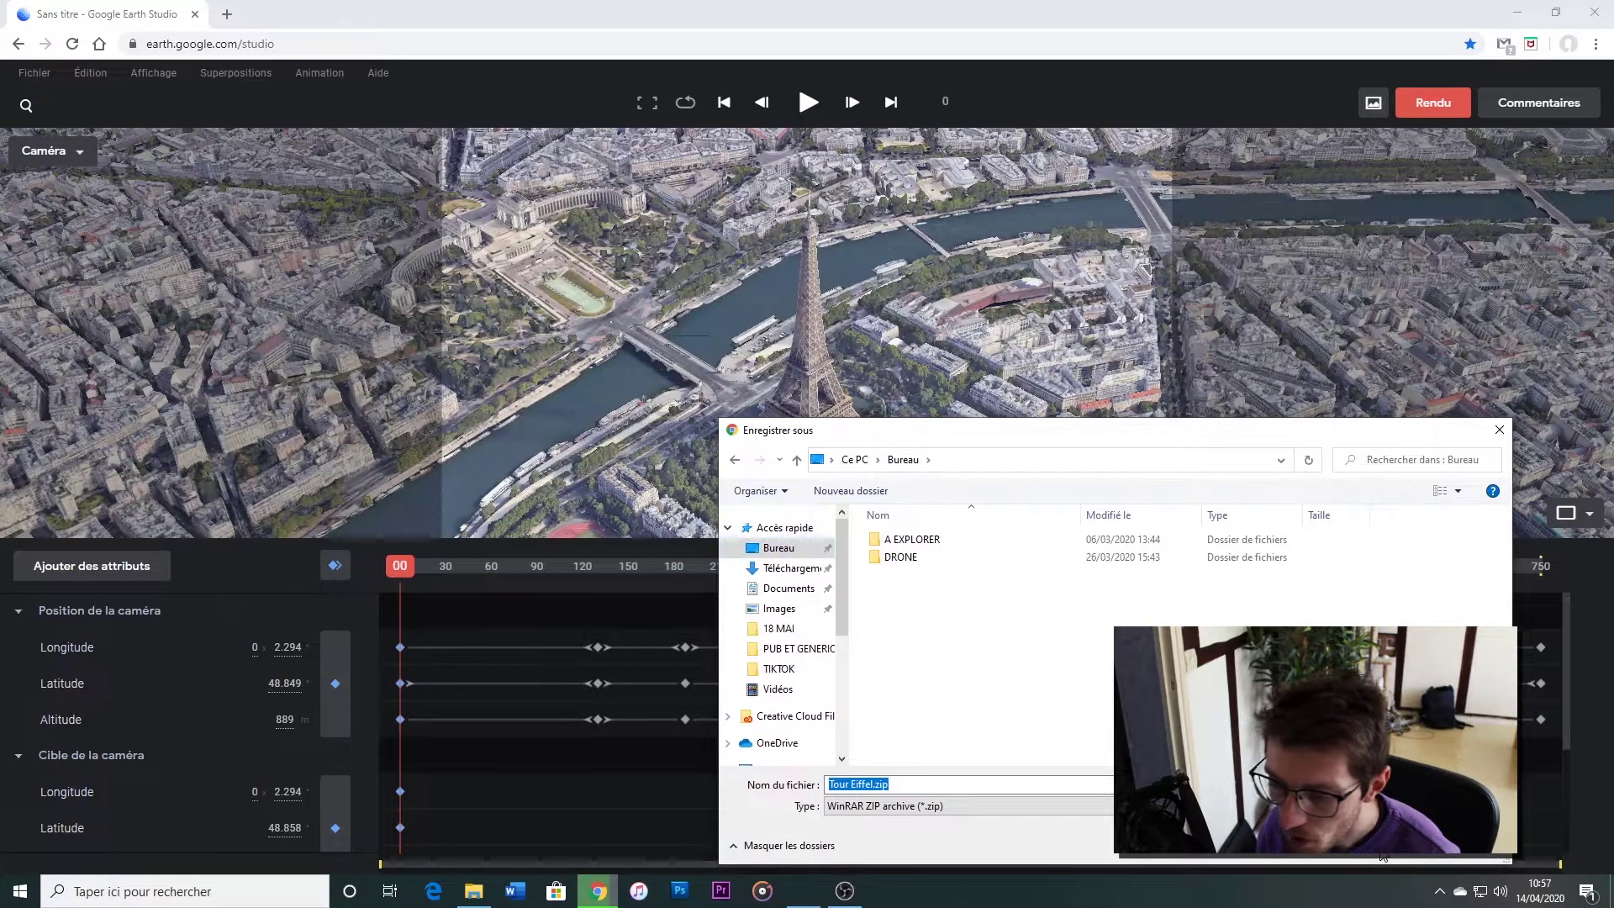
Save the rendered archive as Tour Eiffel.zip on the Bureau
left_click(1382, 853)
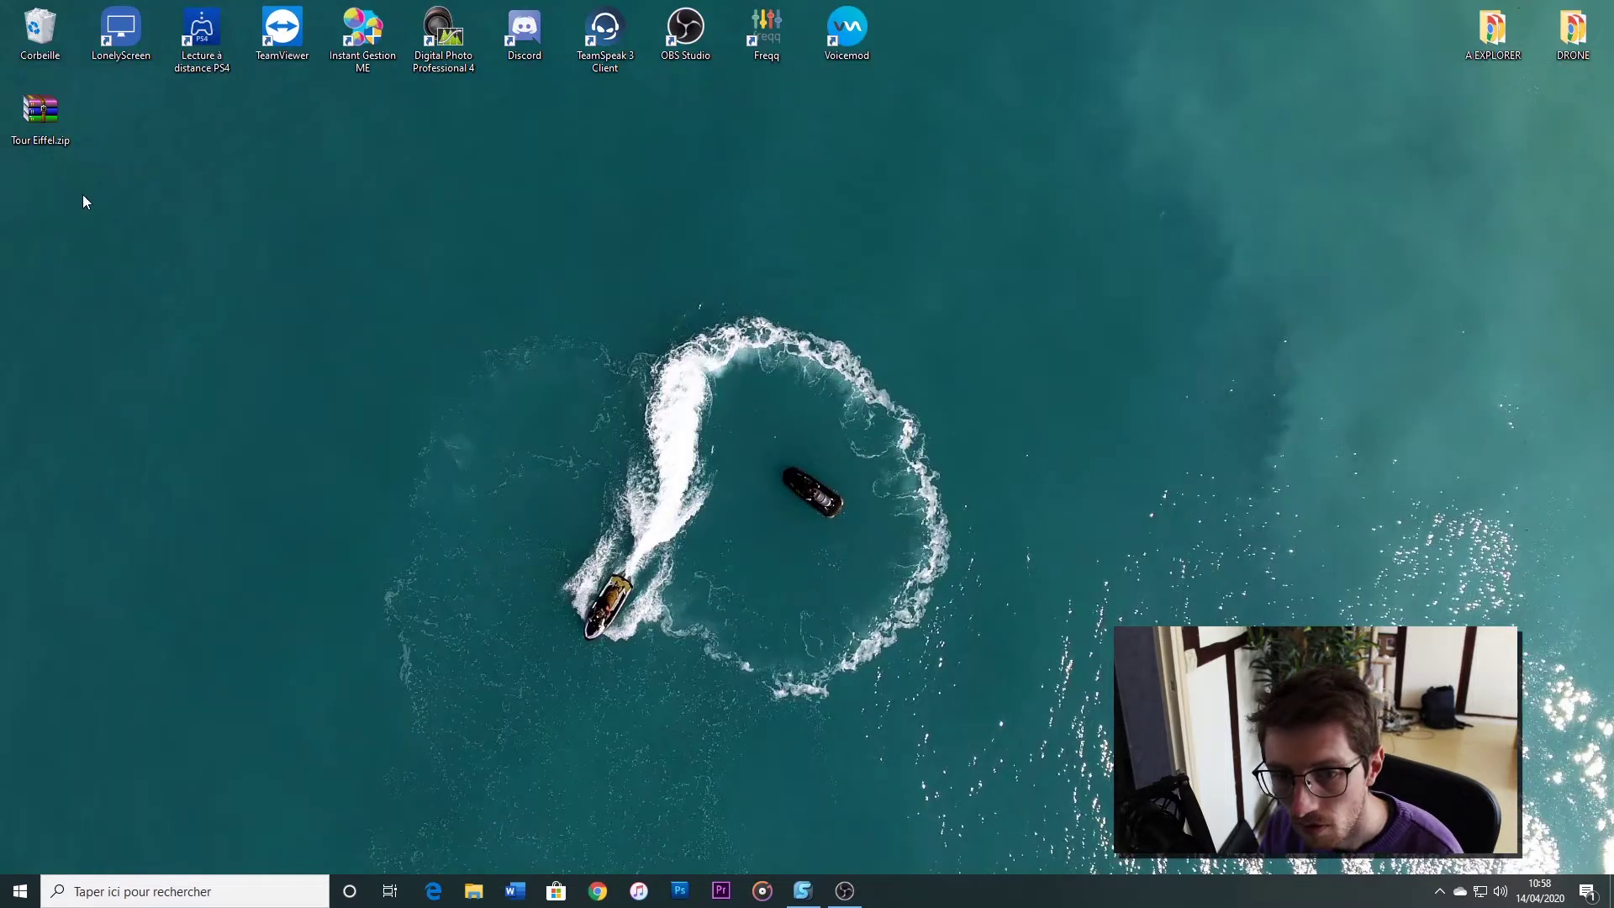
Extract Tour Eiffel.zip to a Tour Eiffel folder and open that folder
left_click(38, 118)
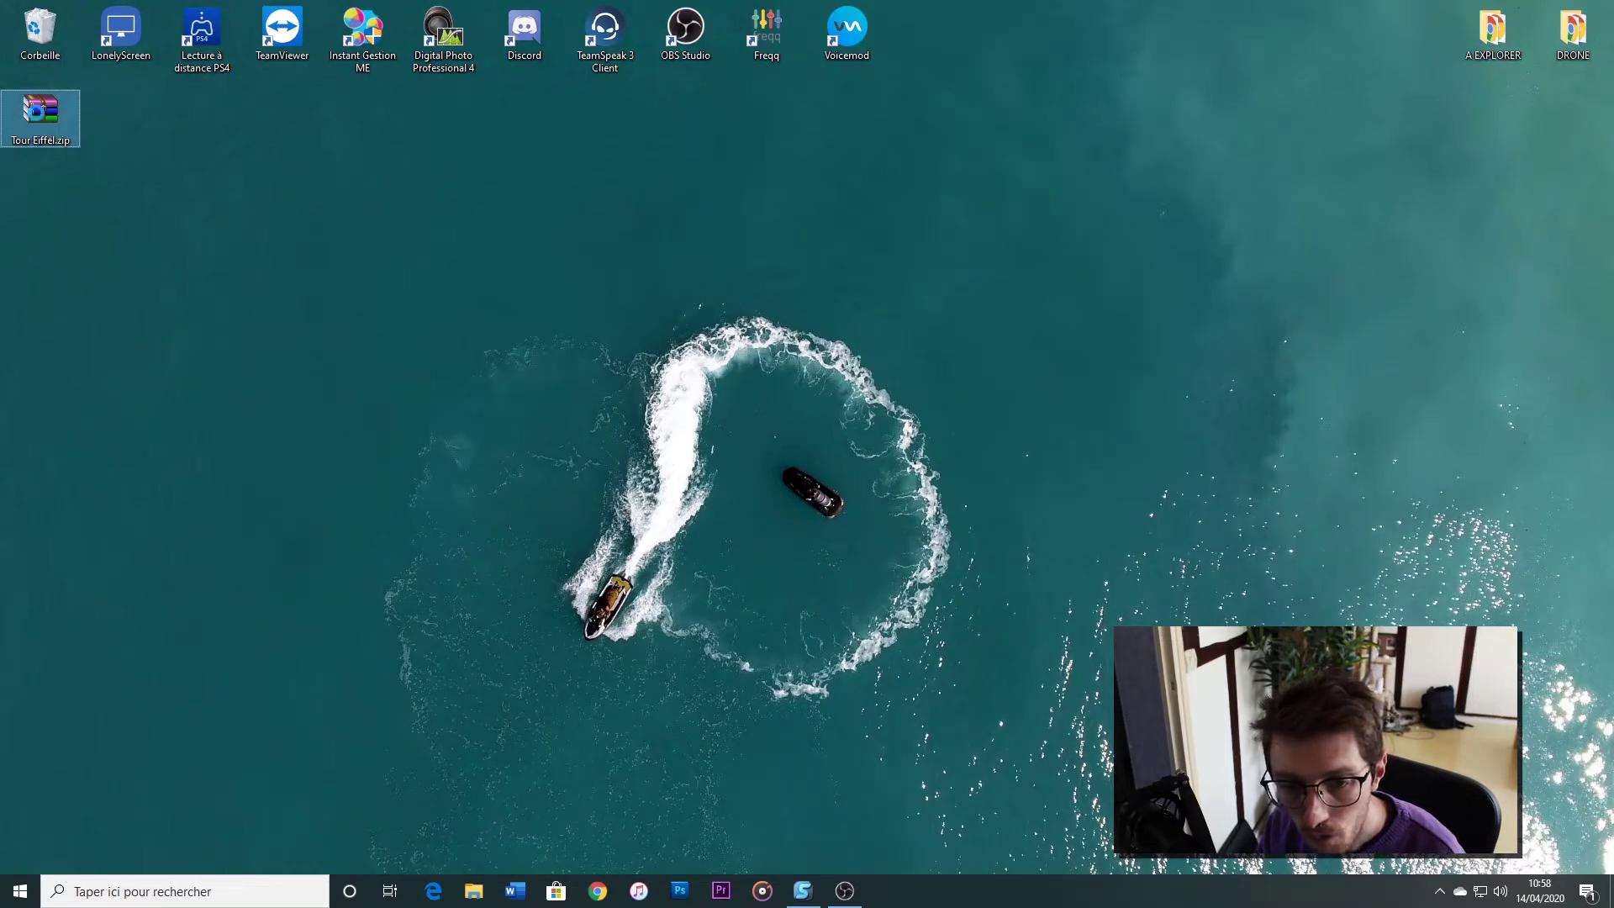
right_click(38, 113)
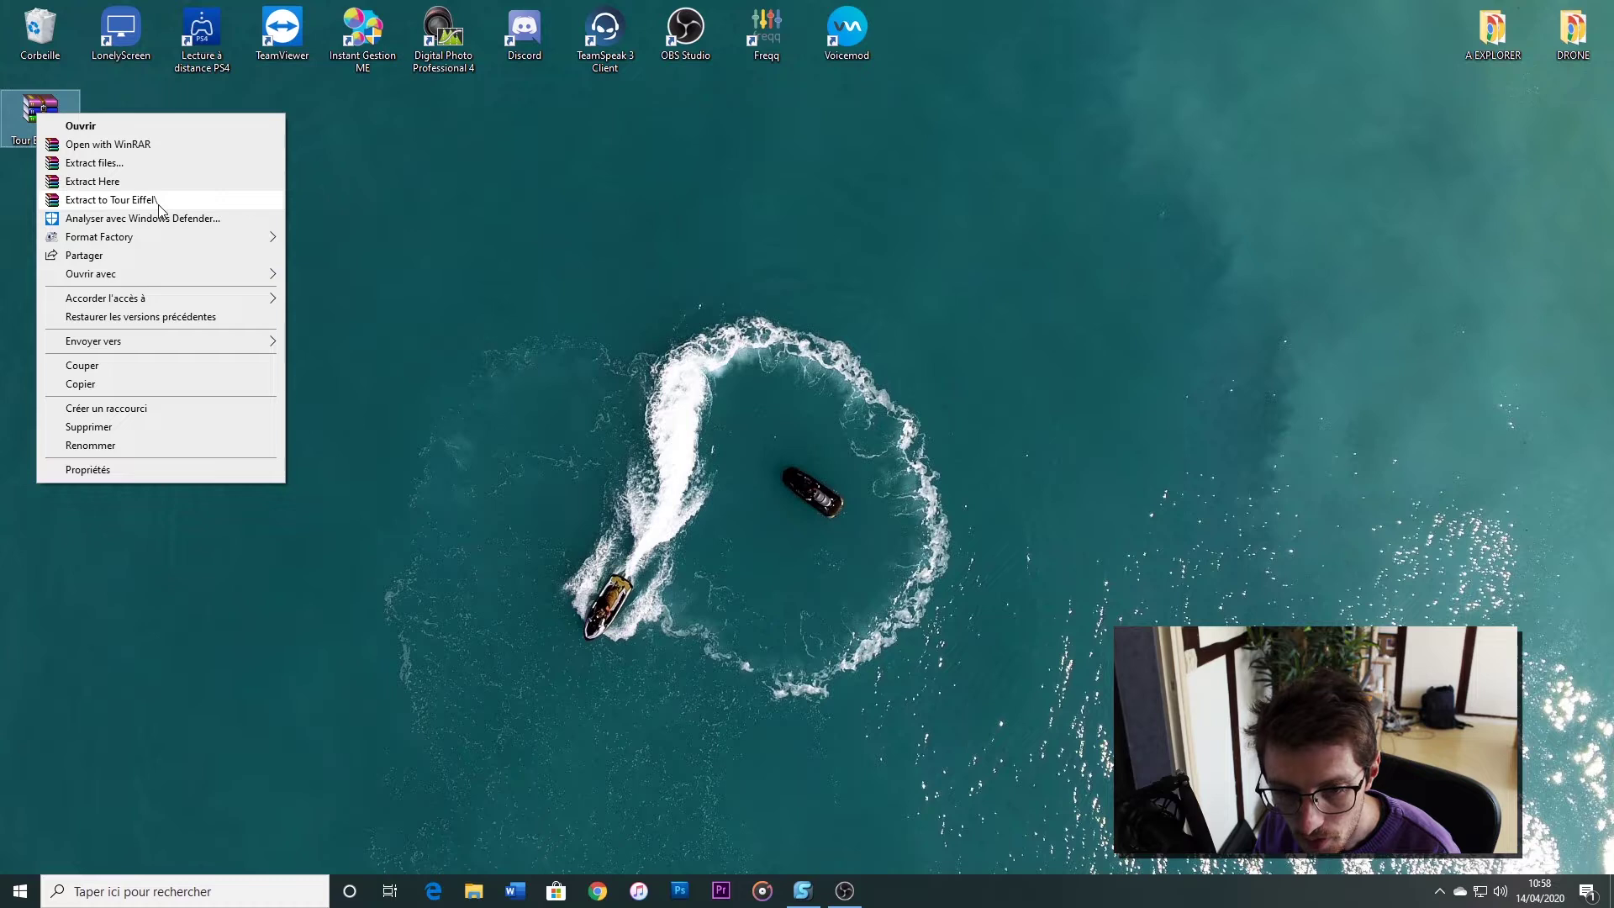
left_click(126, 200)
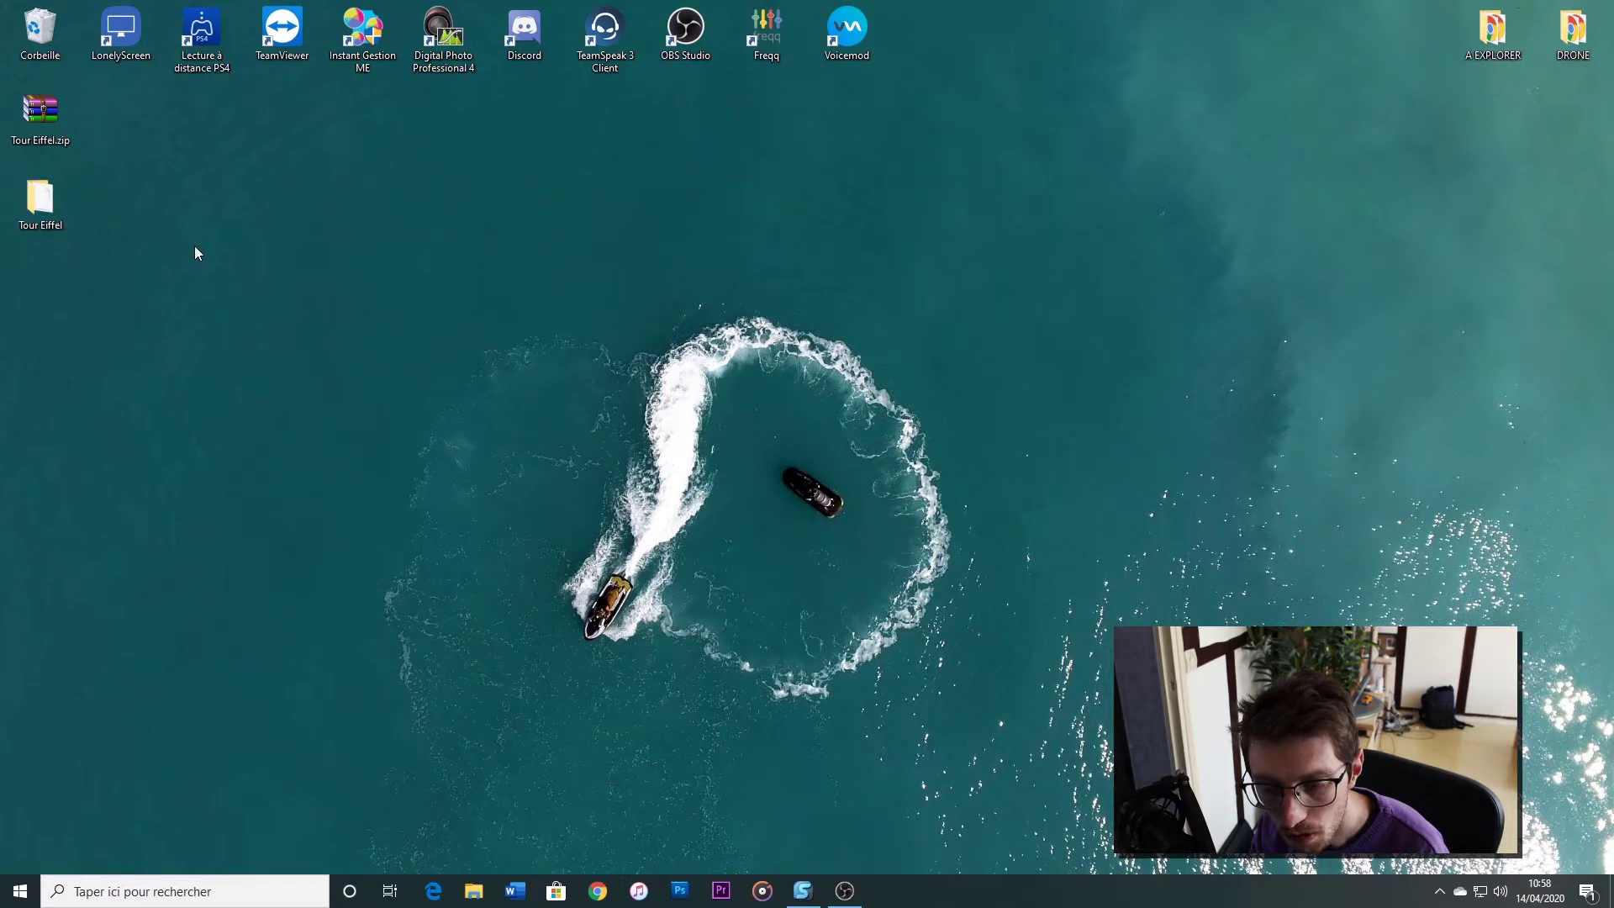
double_click(61, 202)
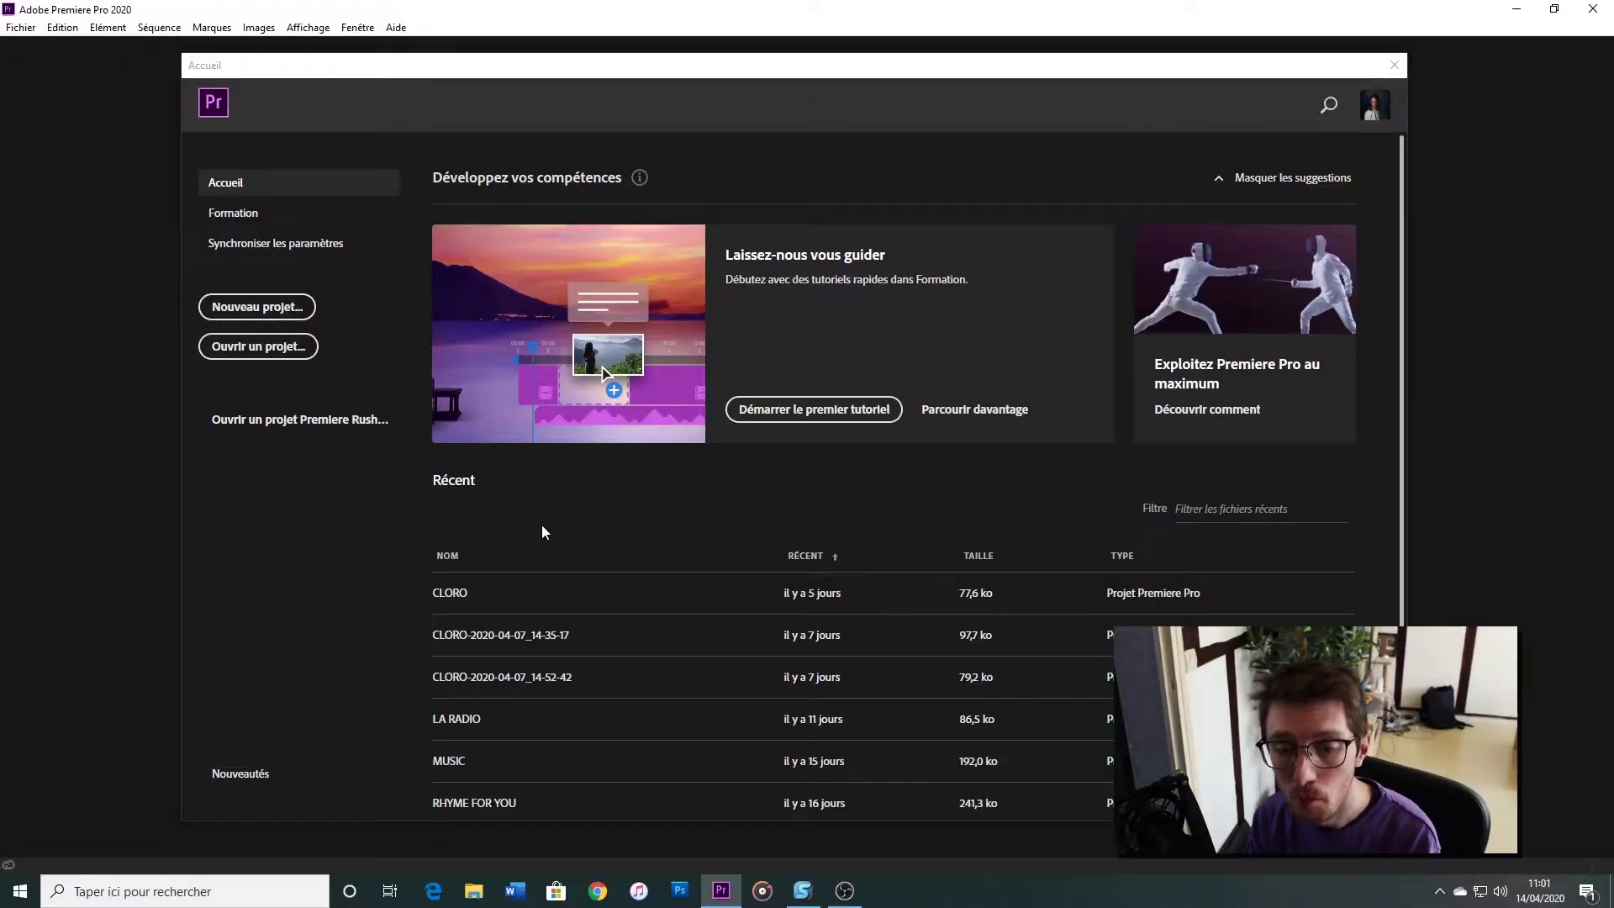
Create the TOUR EIFFEL project with its location set to Bureau\Tour Eiffel
left_click(258, 311)
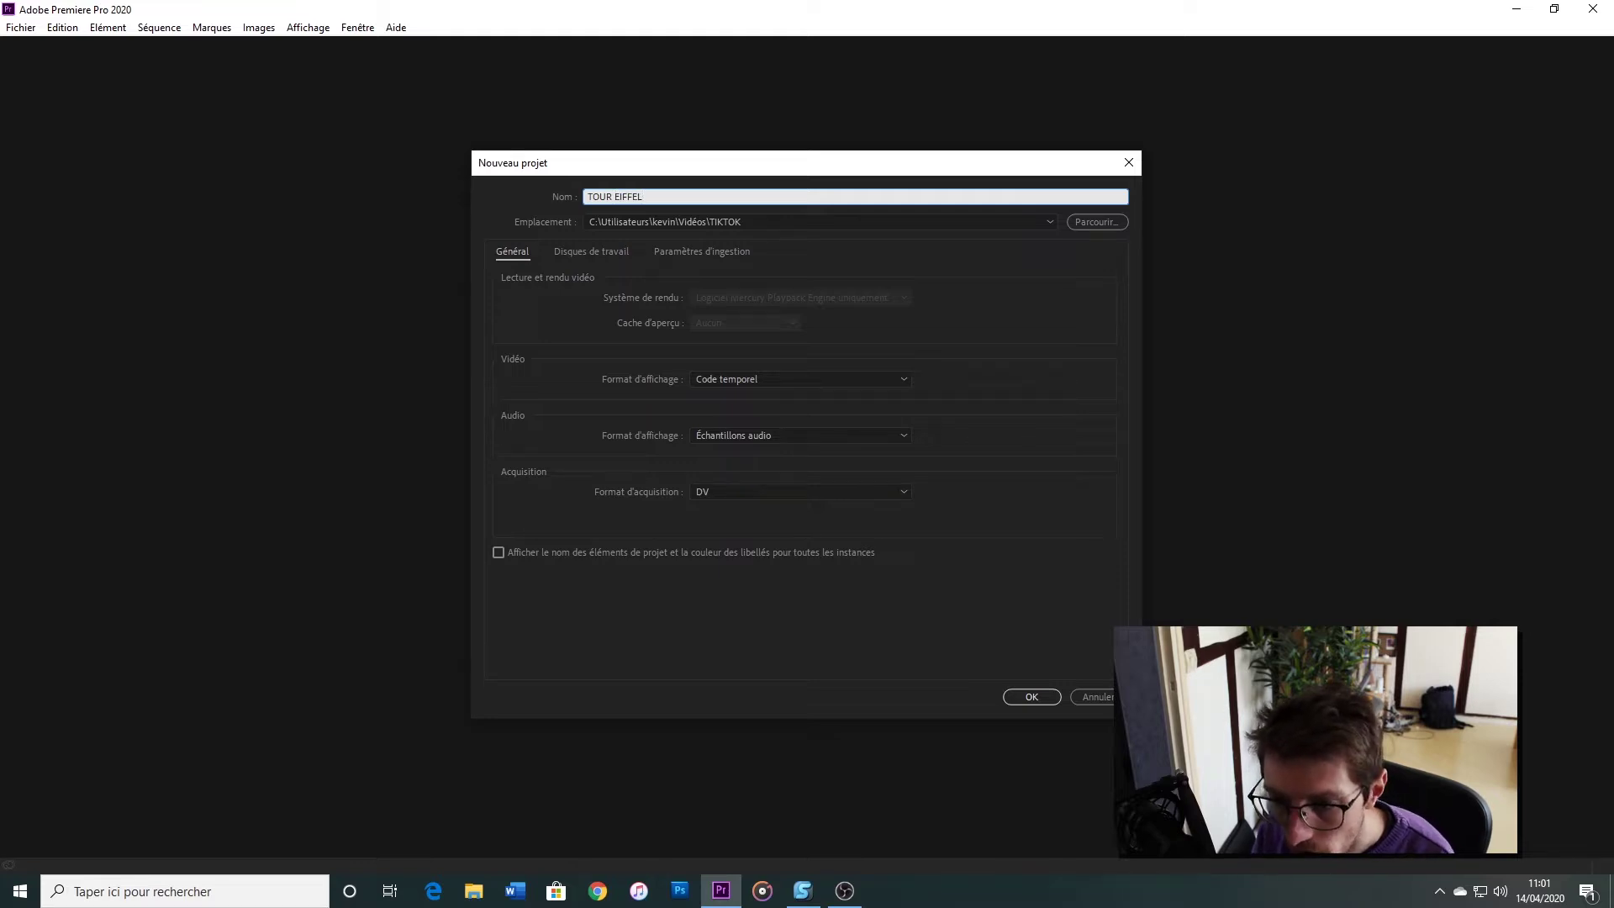
left_click(1096, 222)
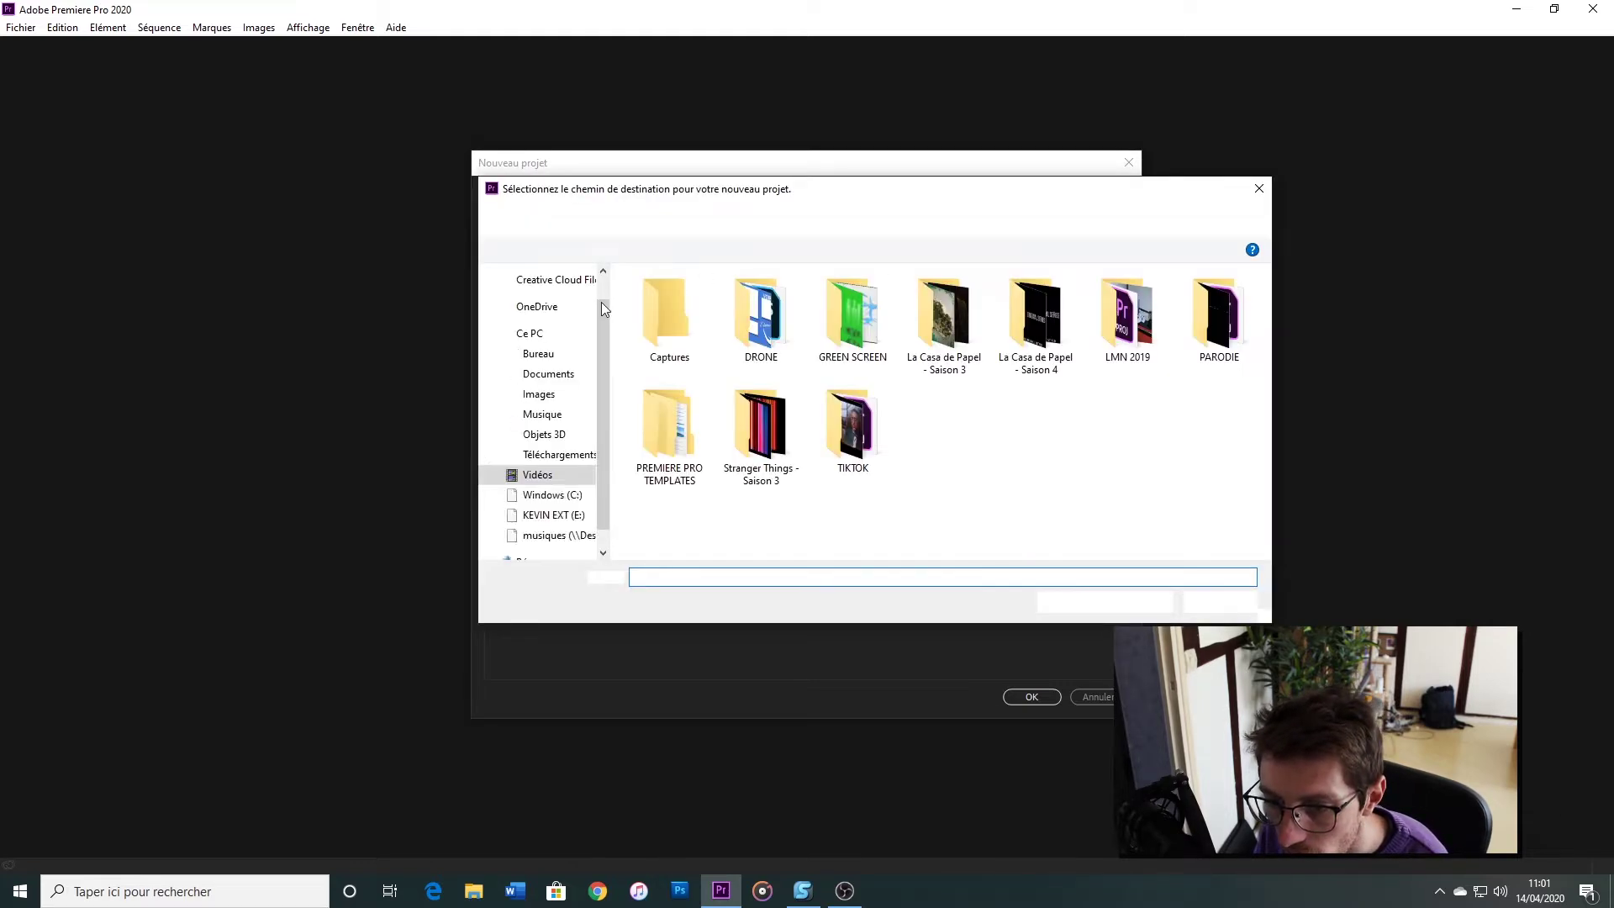
scroll(598, 296, "up", 5)
left_click(558, 308)
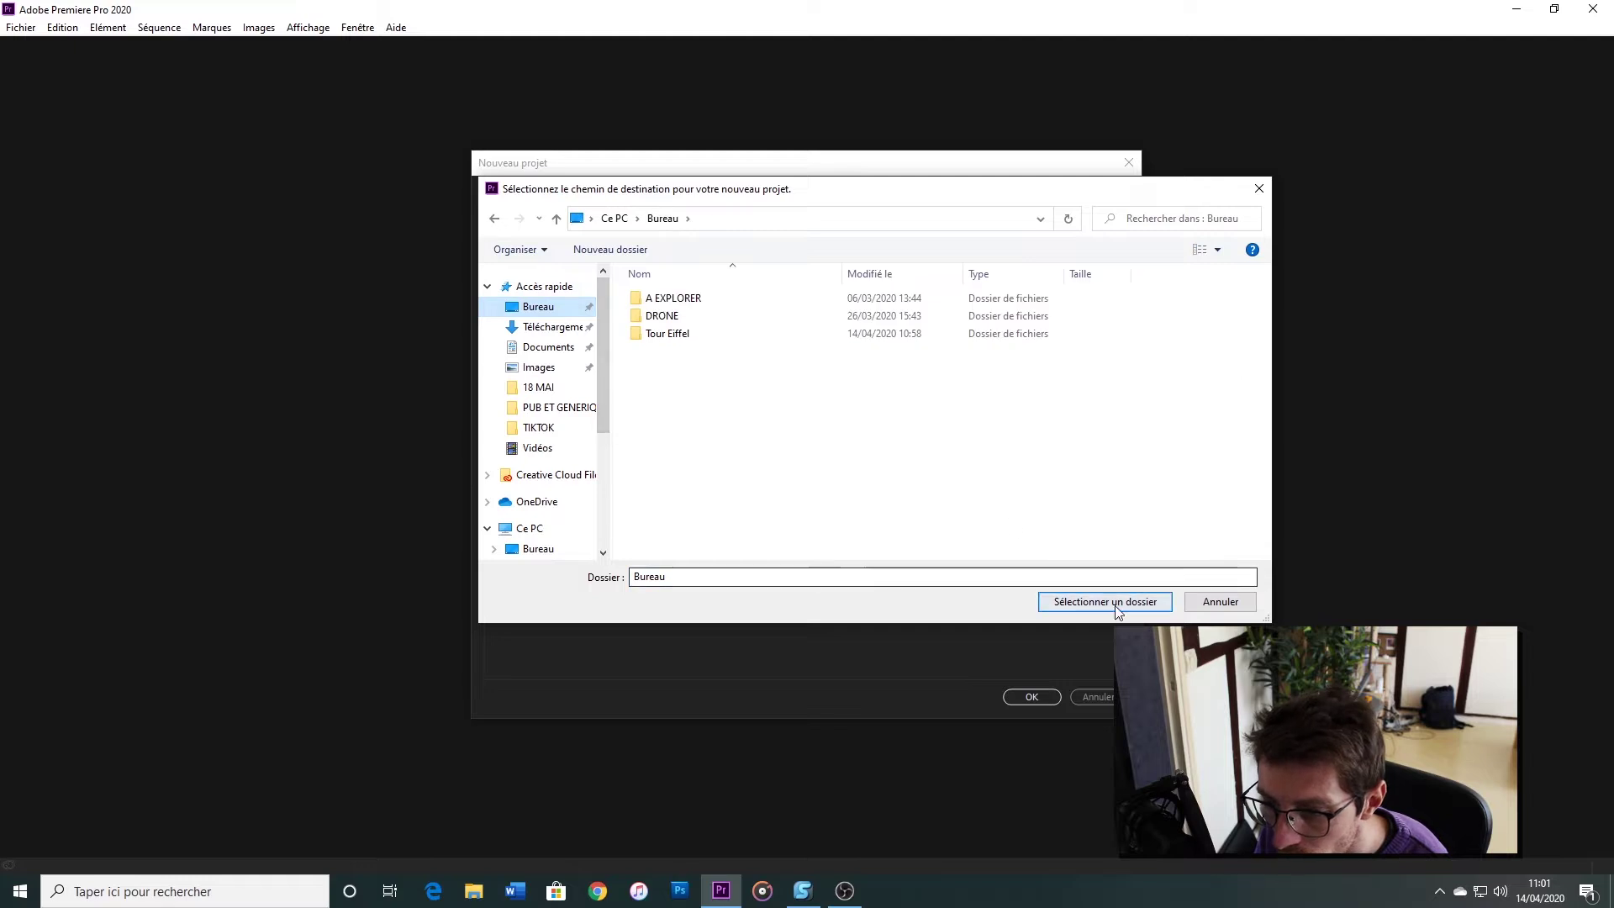
left_click(1114, 601)
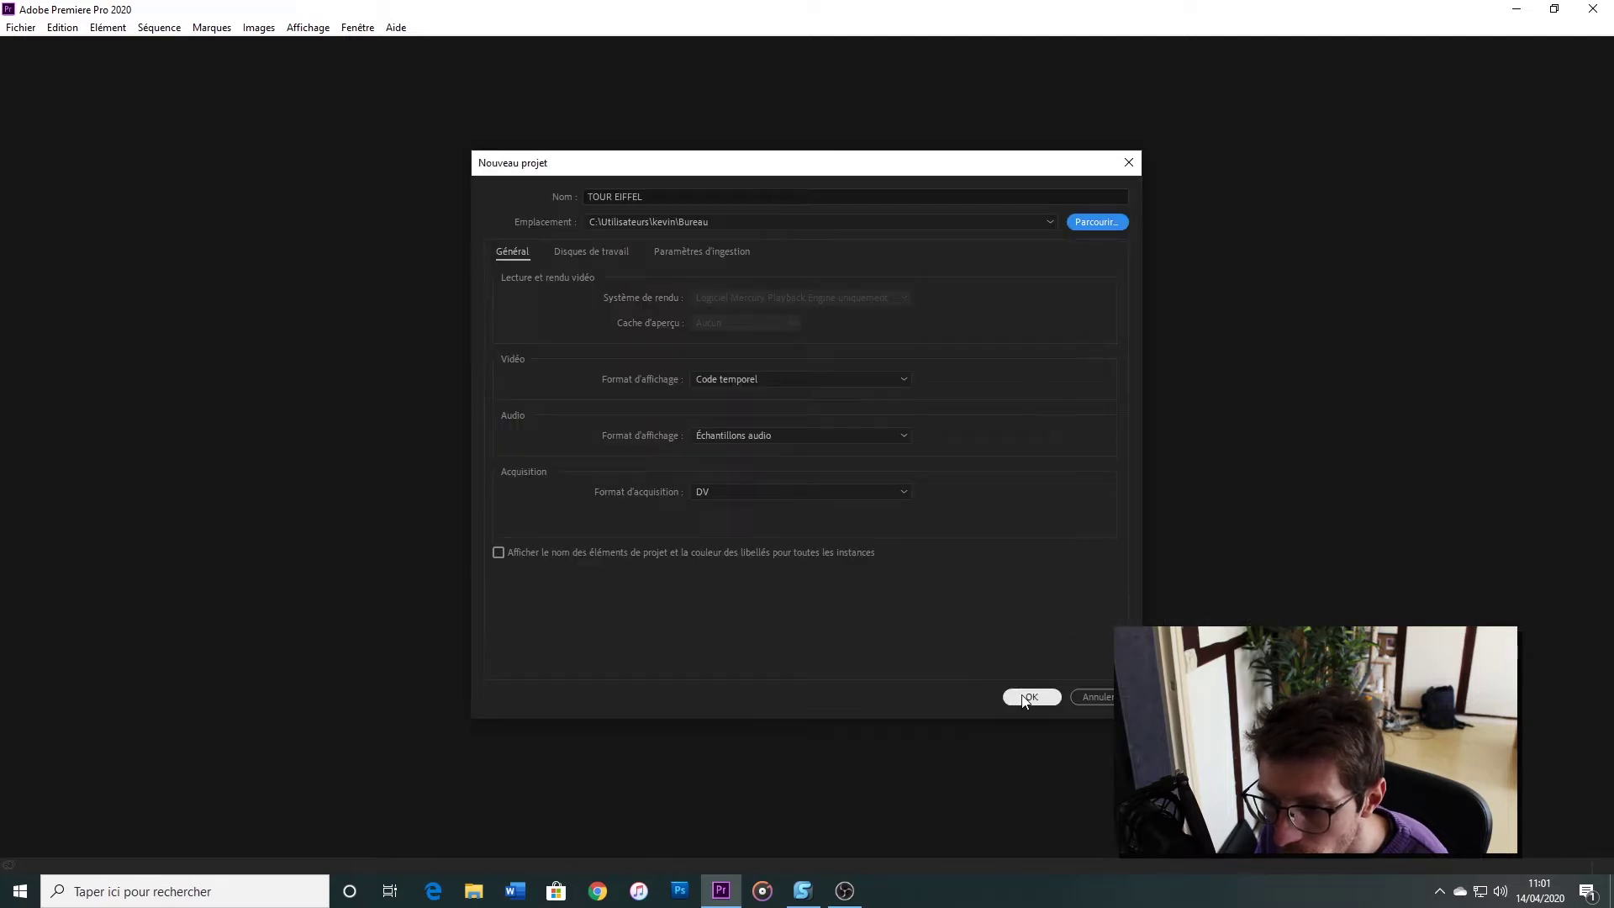
left_click(1077, 225)
double_click(678, 332)
left_click(1101, 602)
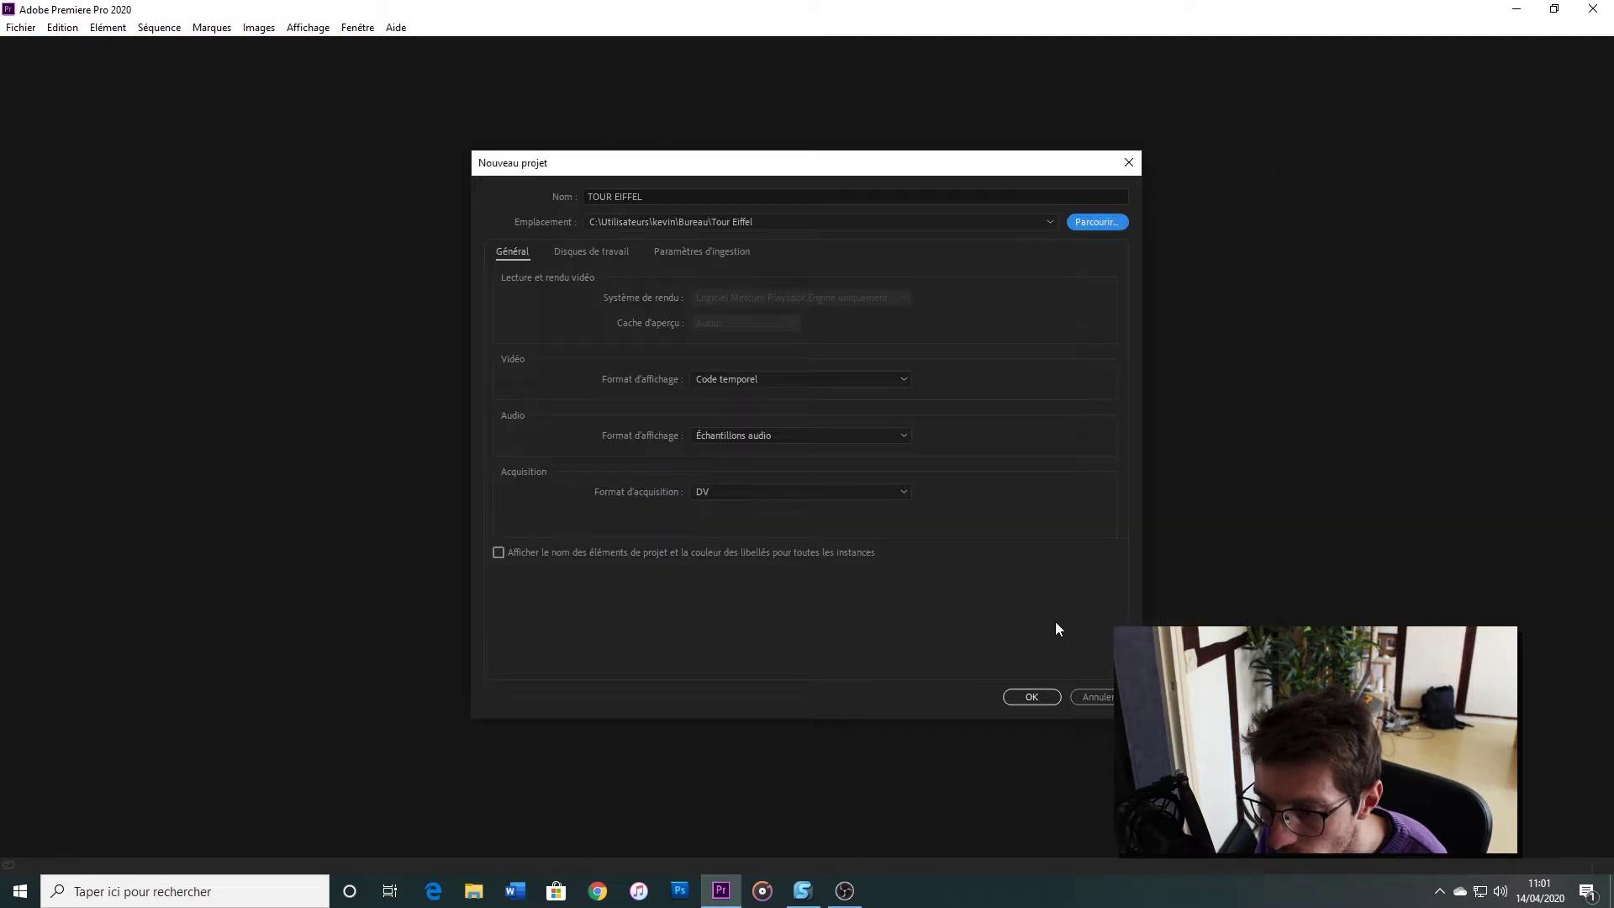
left_click(1048, 698)
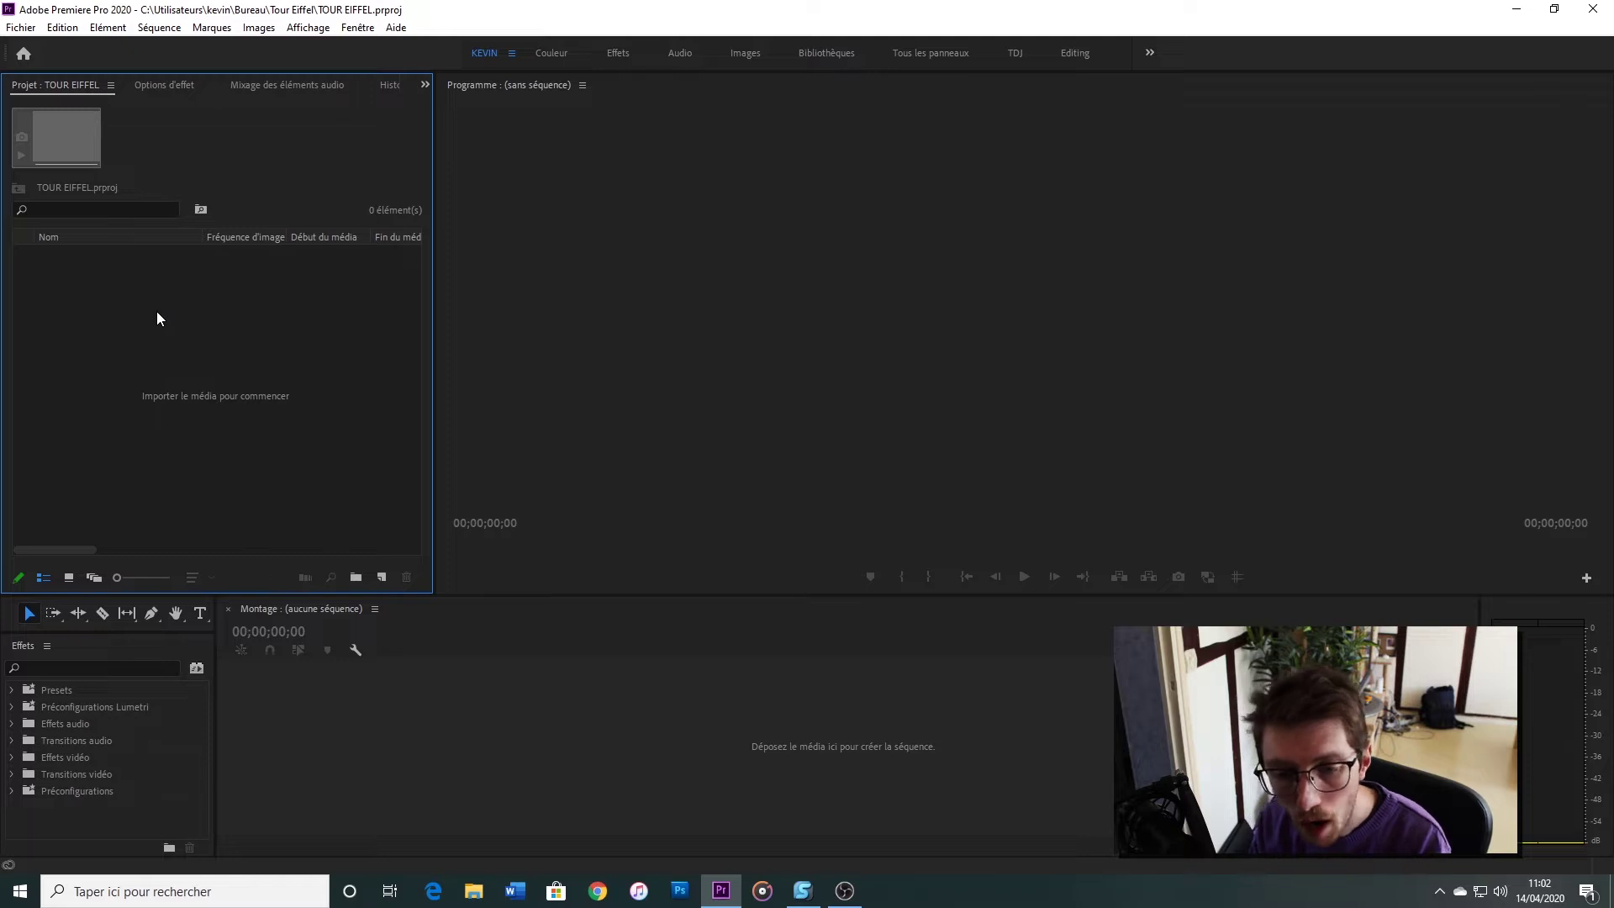
Import Tour Eiffel_000.jpeg from the footage folder as an image sequence
right_click(157, 311)
left_click(245, 429)
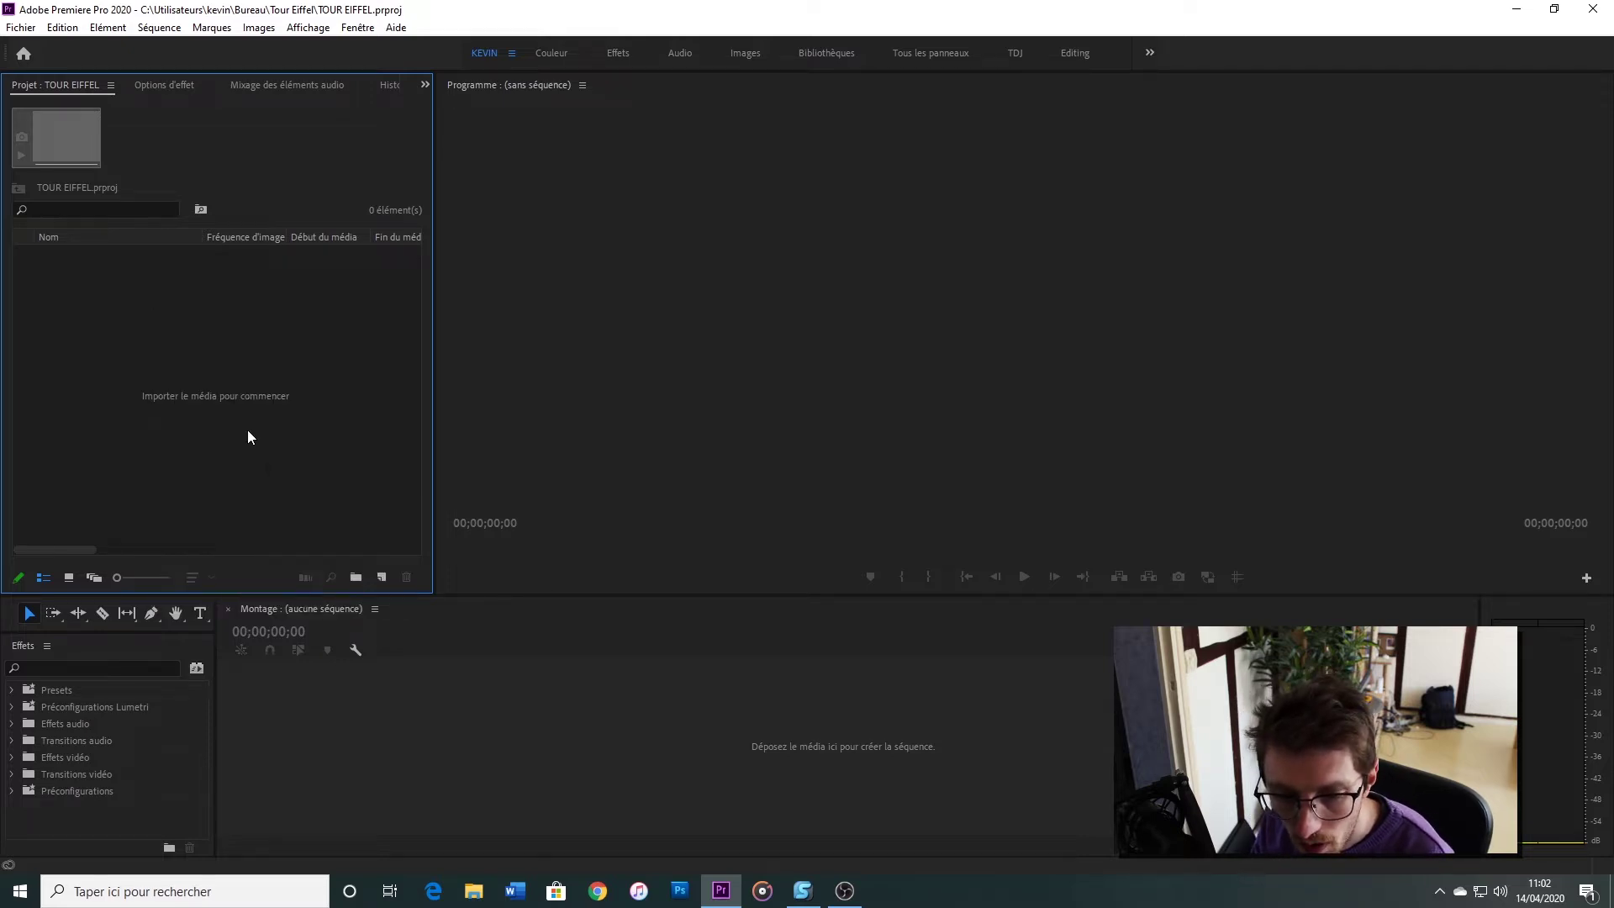
double_click(192, 159)
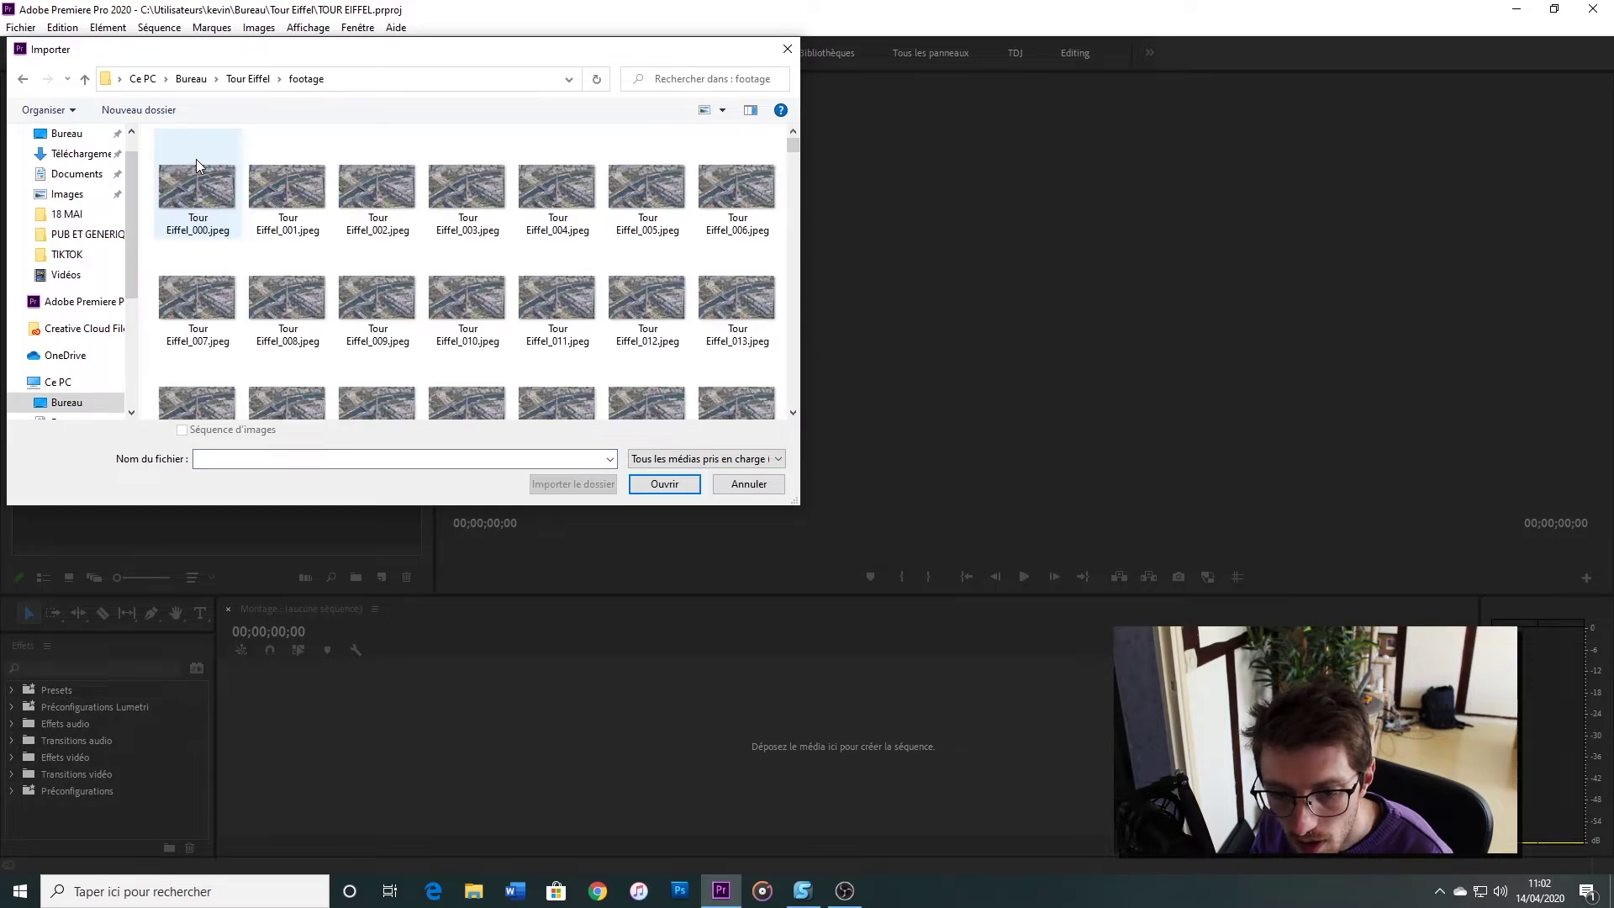
left_click(197, 164)
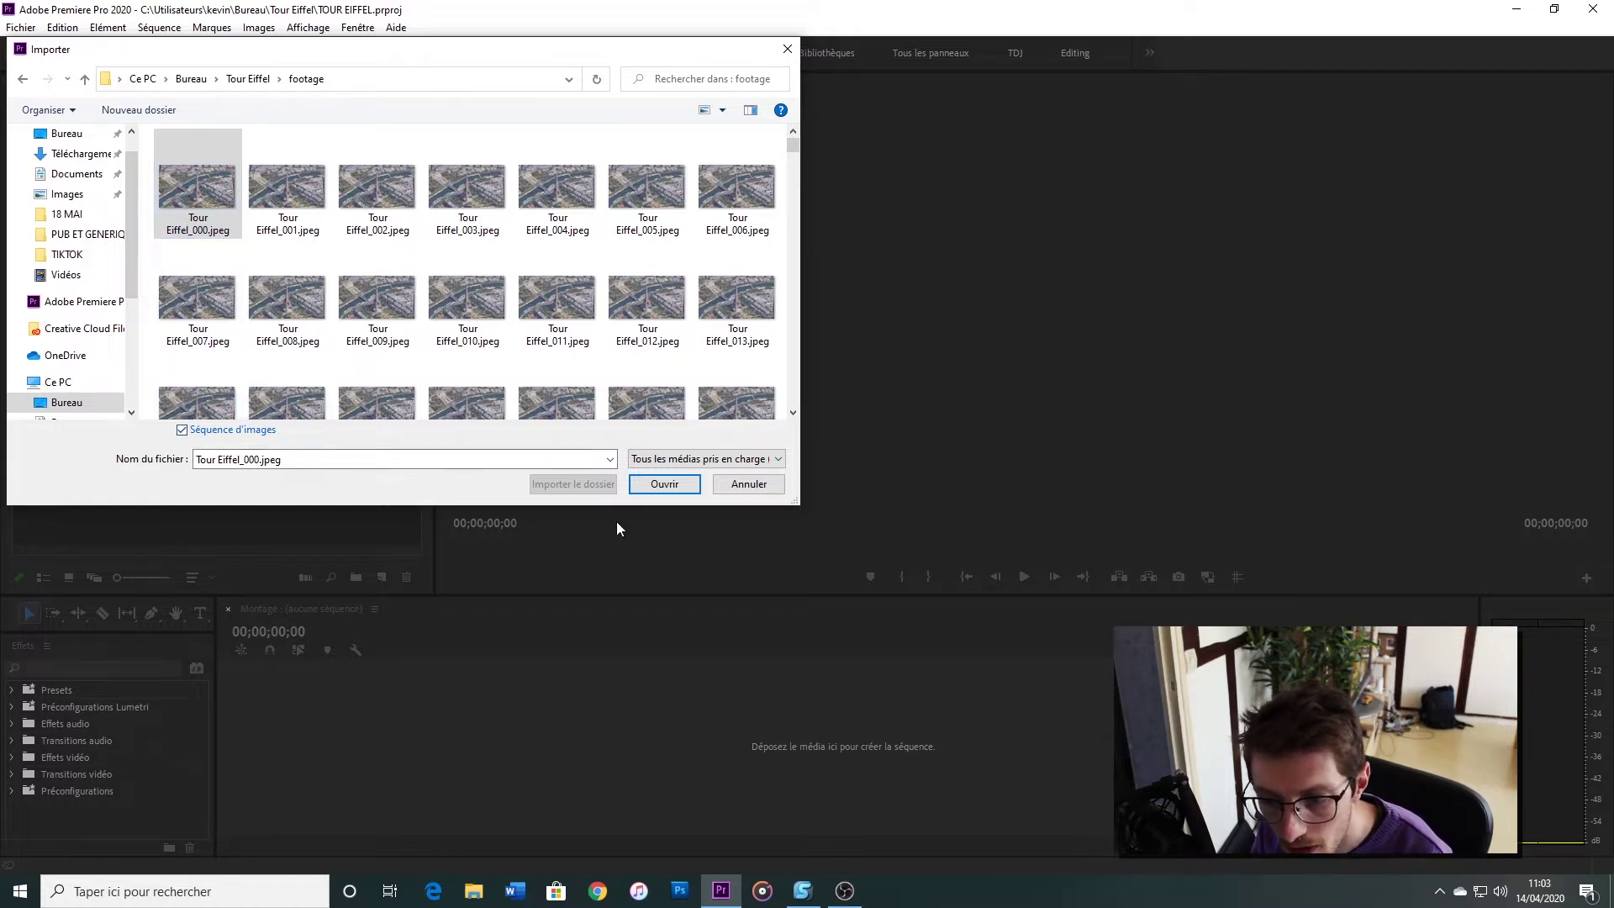
left_click(660, 485)
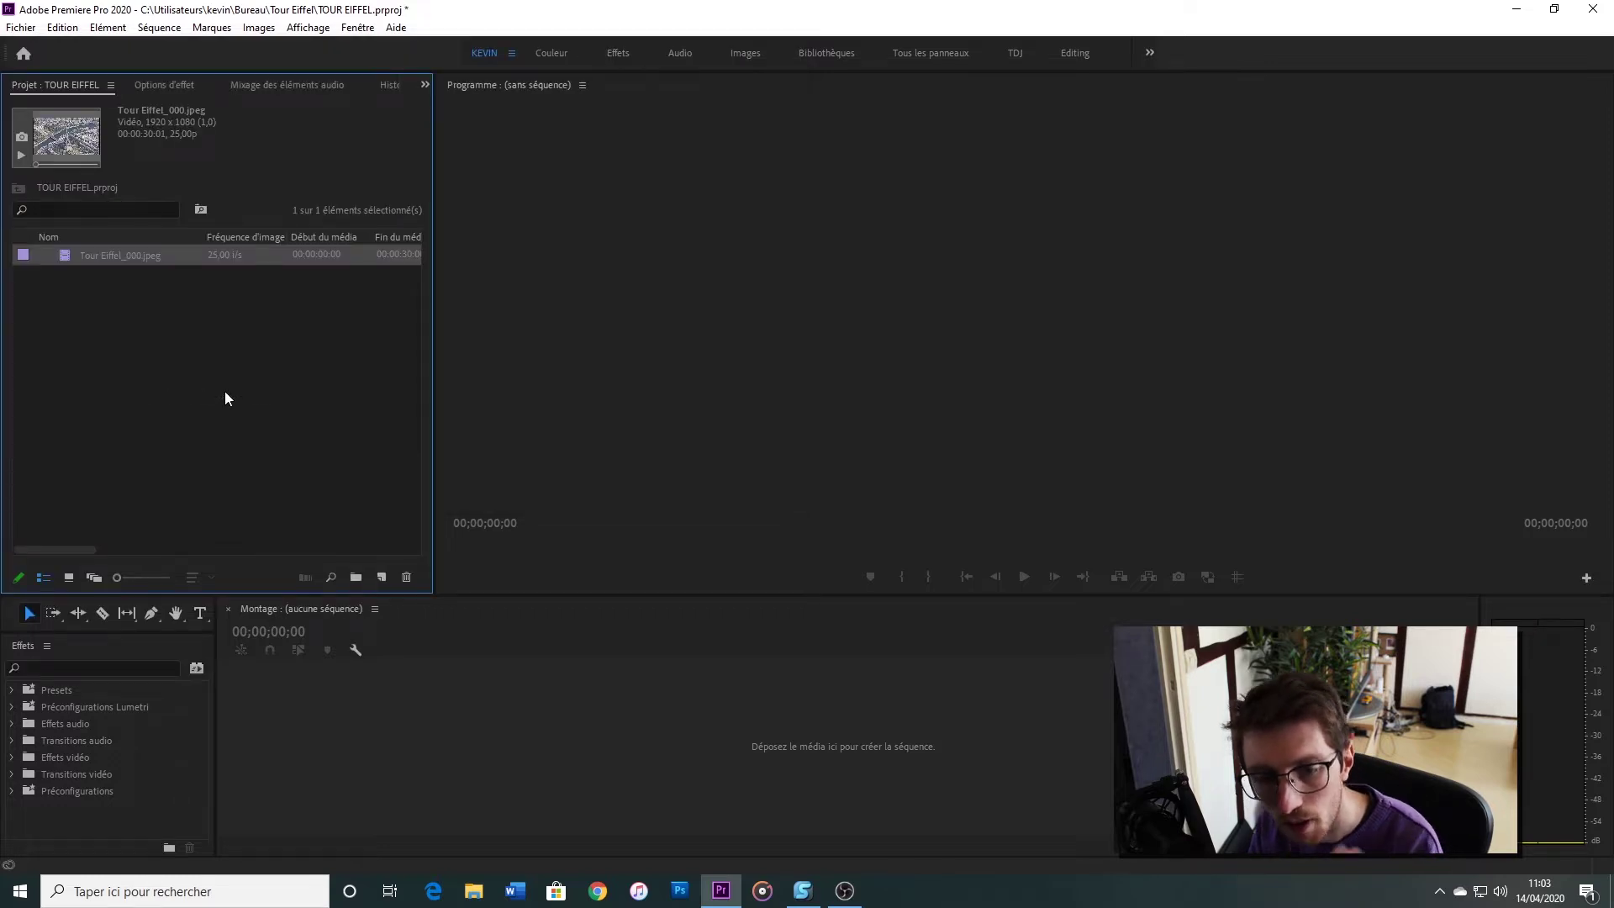
Rename the imported image-sequence clip to 'POI TOUR EIFFEL'
left_click(99, 260)
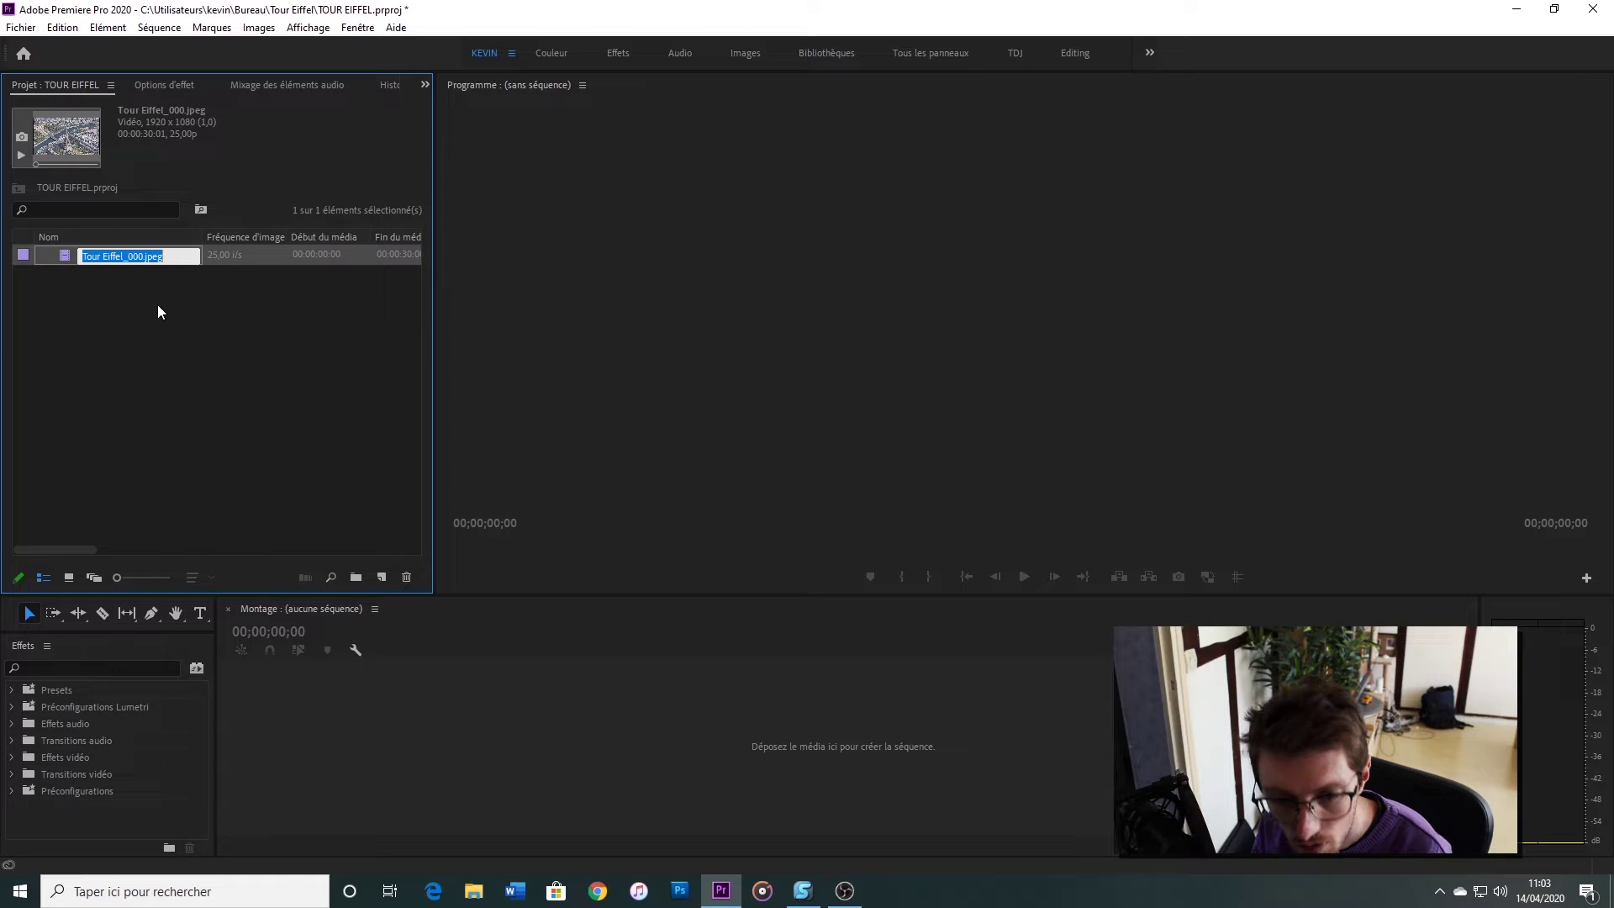
type("POI TOUR EIFFEL")
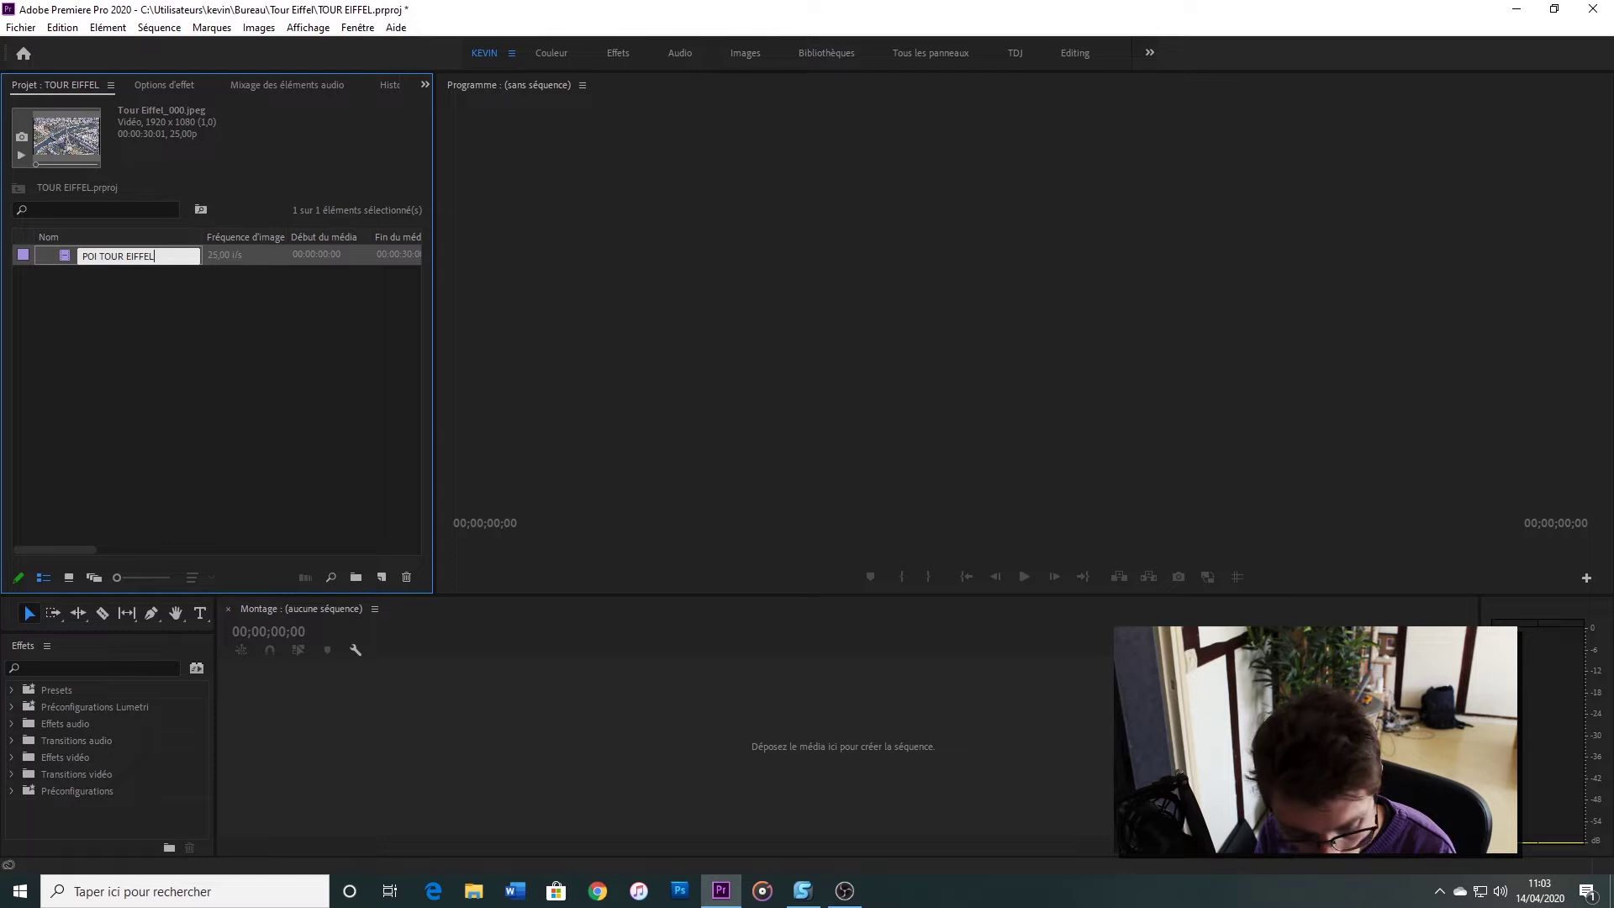
key("Return")
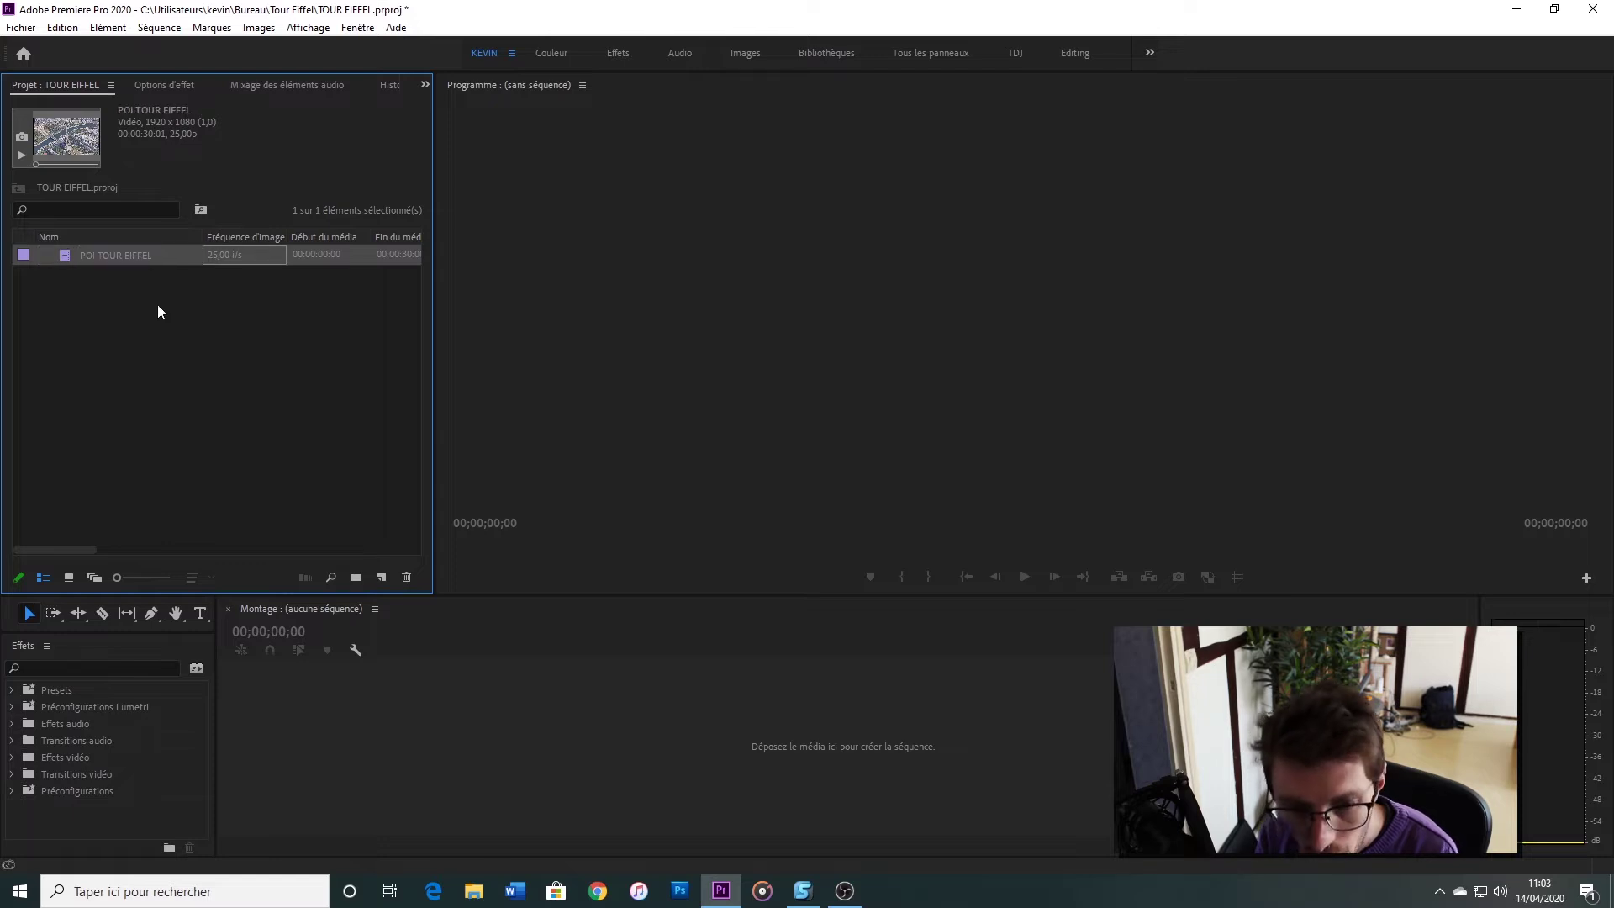
Preview the POI TOUR EIFFEL clip, build a matching sequence on V1 from it, and play it back
double_click(65, 257)
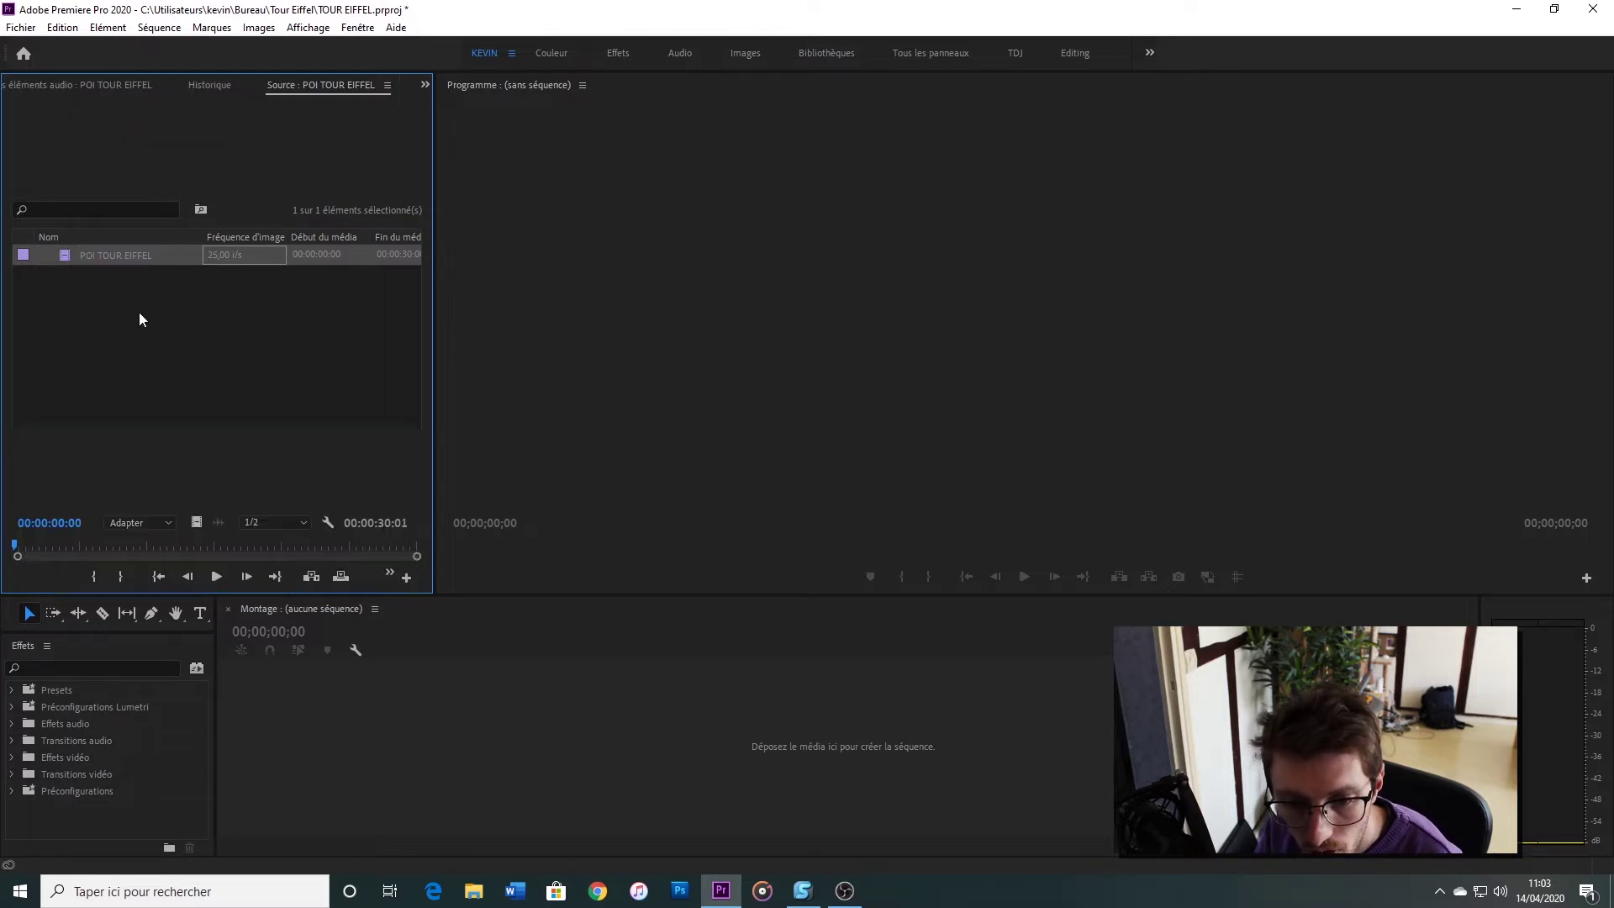
scroll(96, 90, "up", 4)
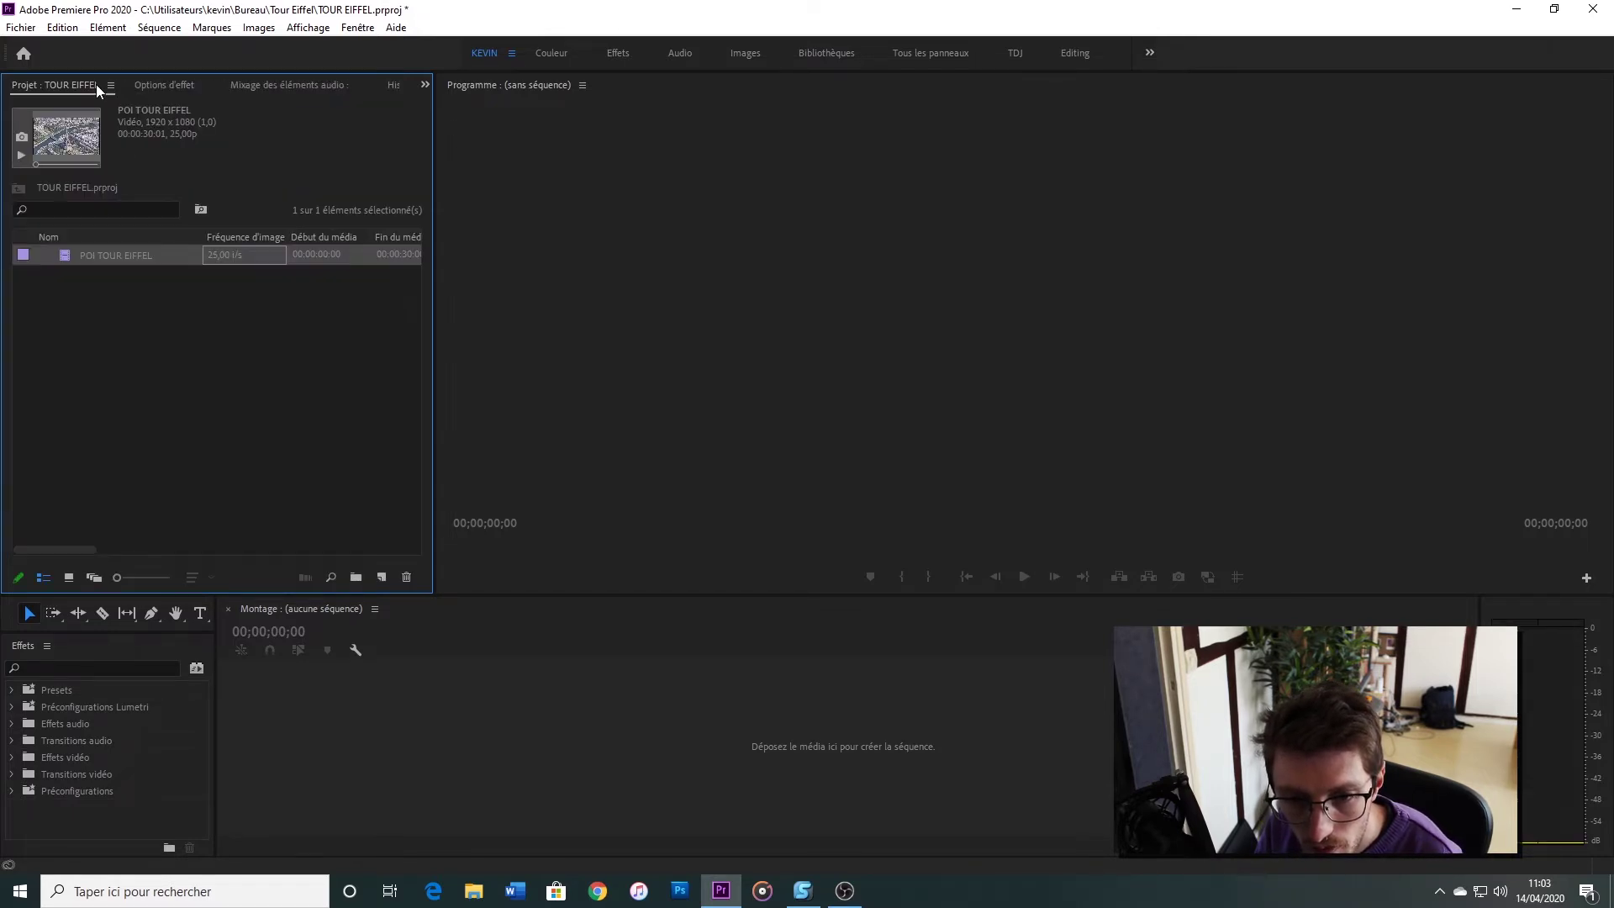
left_click(73, 316)
left_click(68, 252)
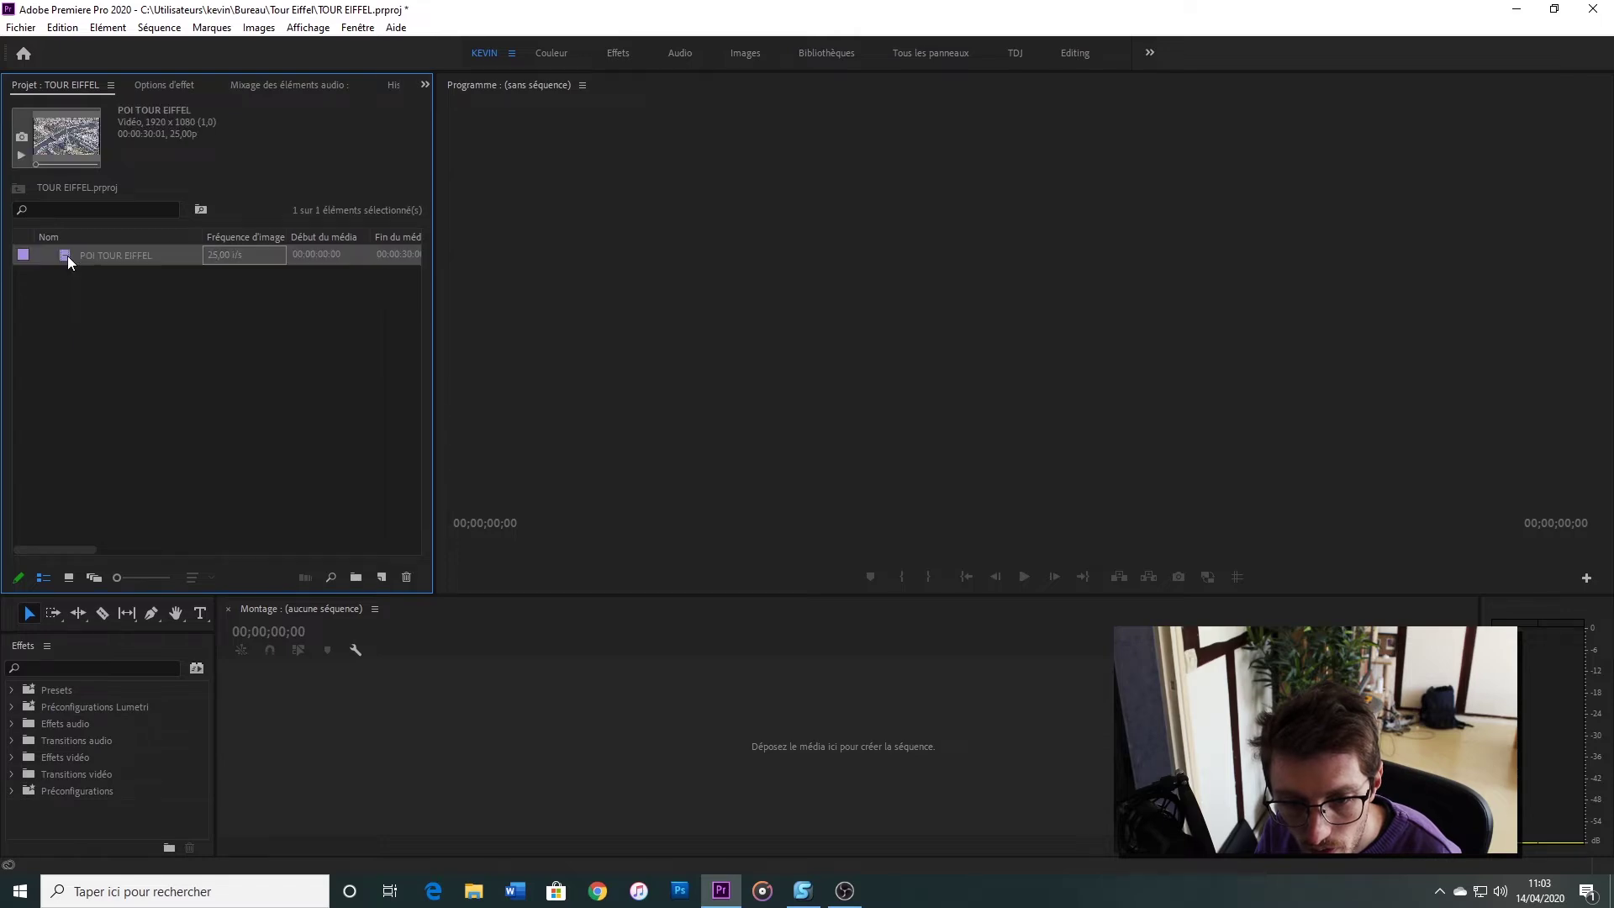
left_click_drag(307, 716, 311, 717)
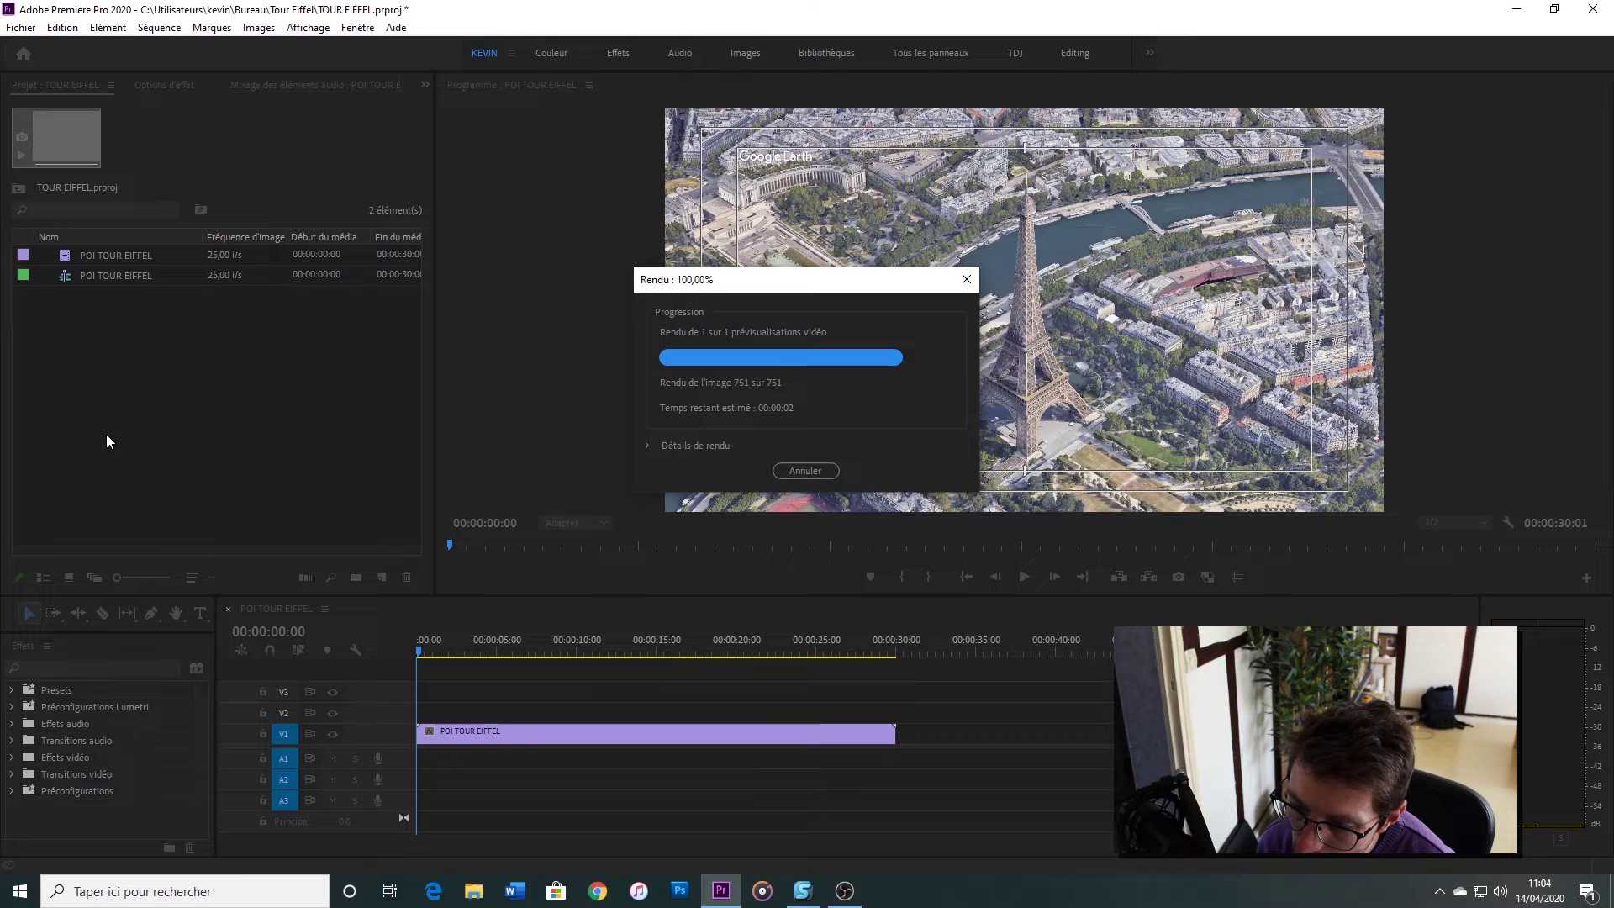
key("space")
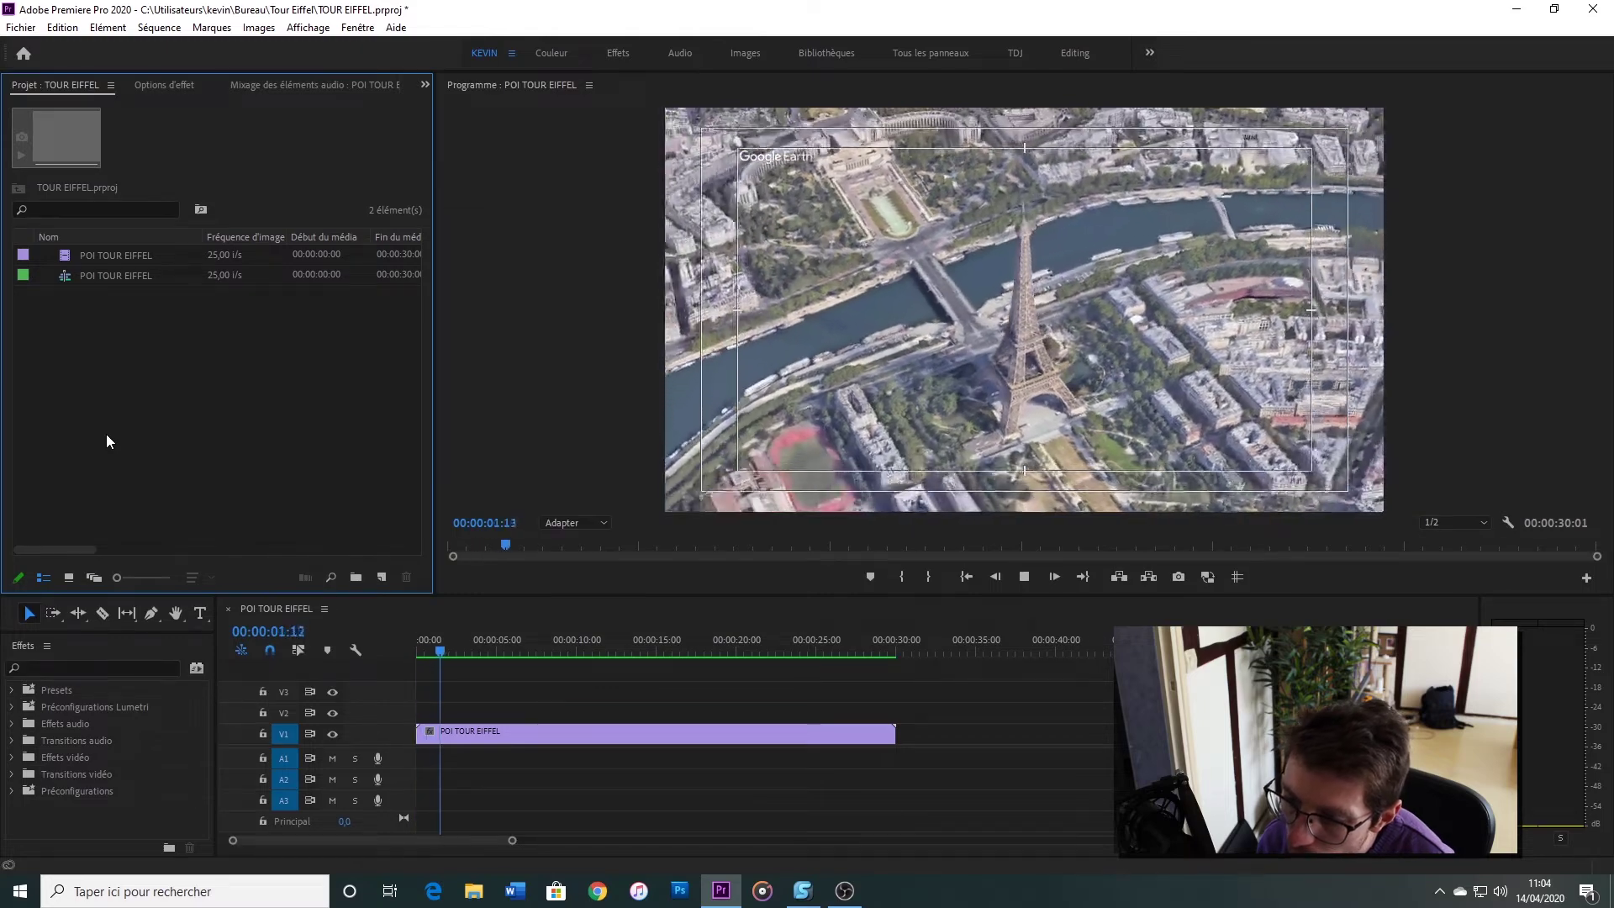